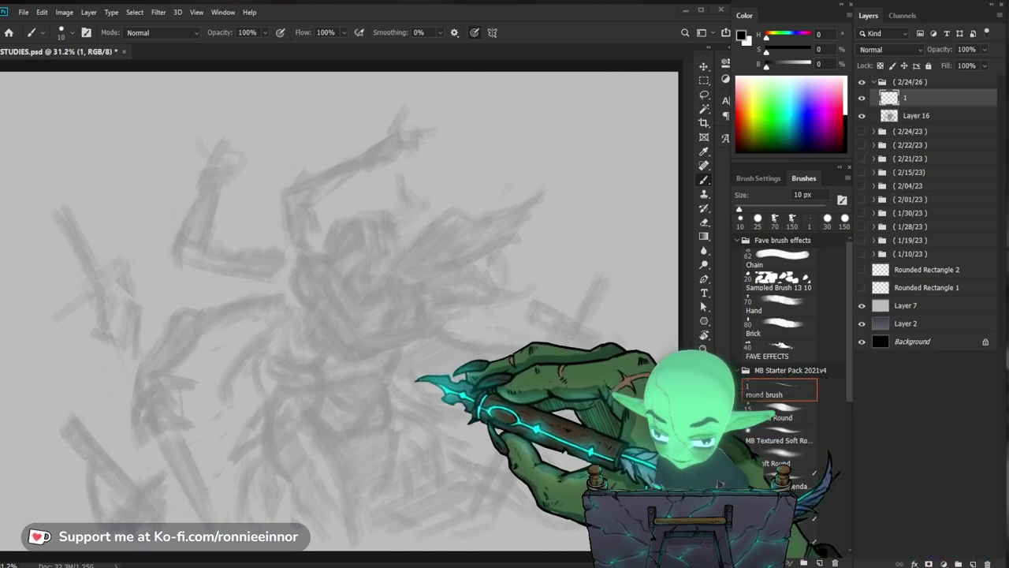
- Return to the 10 px Brush and draw the head oval, a construction curve and a guide line
key("ctrl+a")
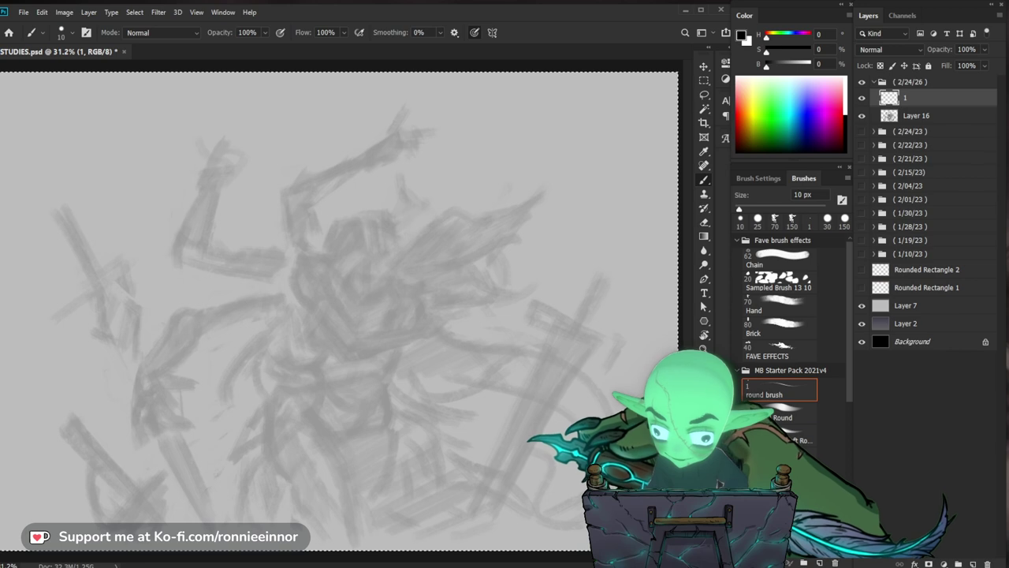
key("ctrl+d")
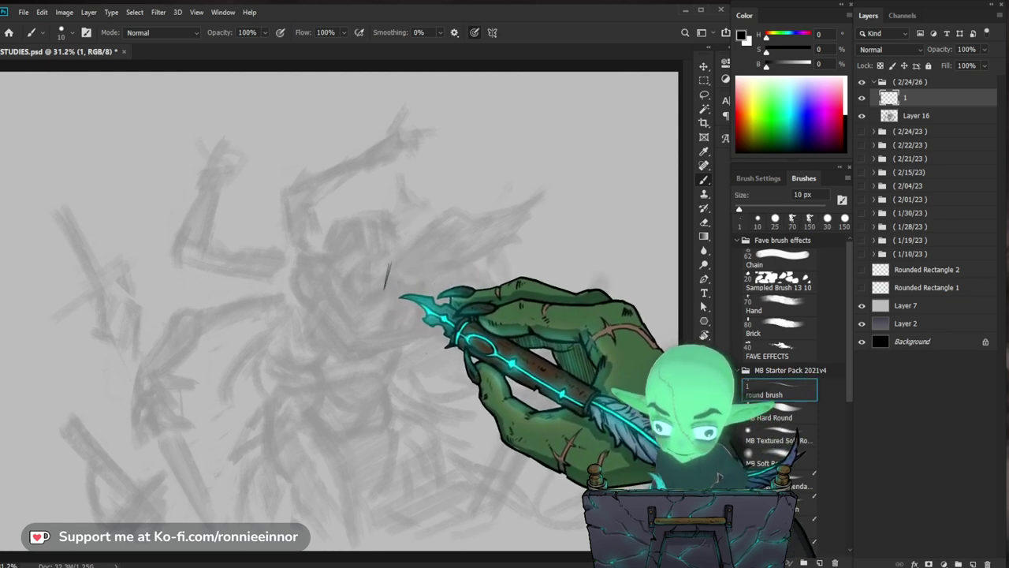
key("e")
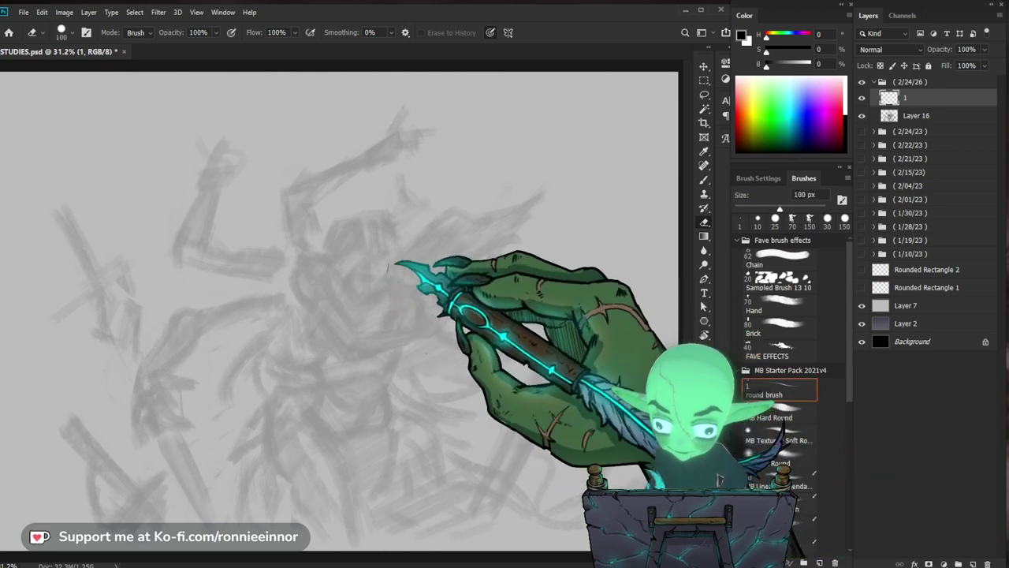
key("b")
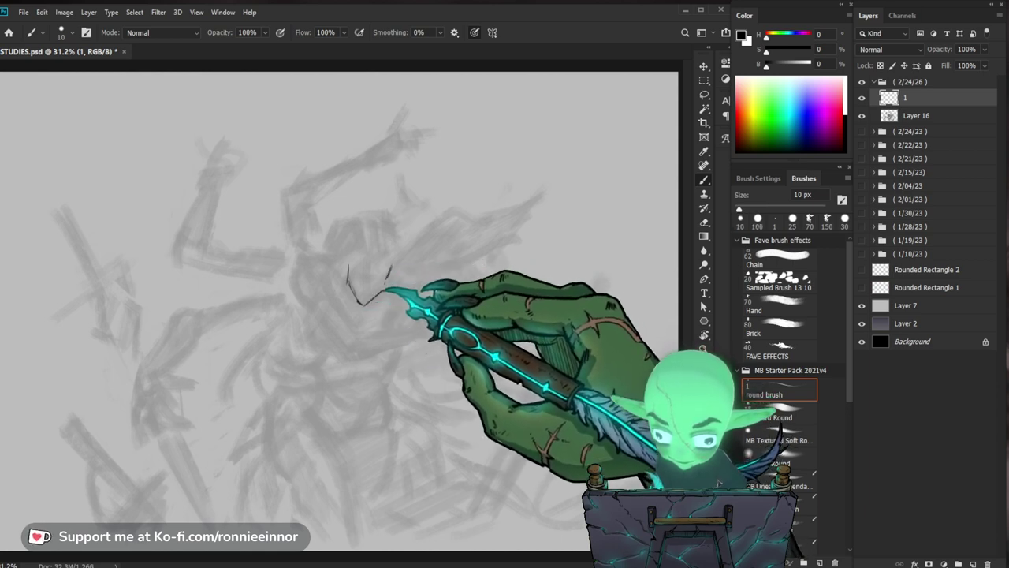
left_click_drag(349, 268, 390, 251)
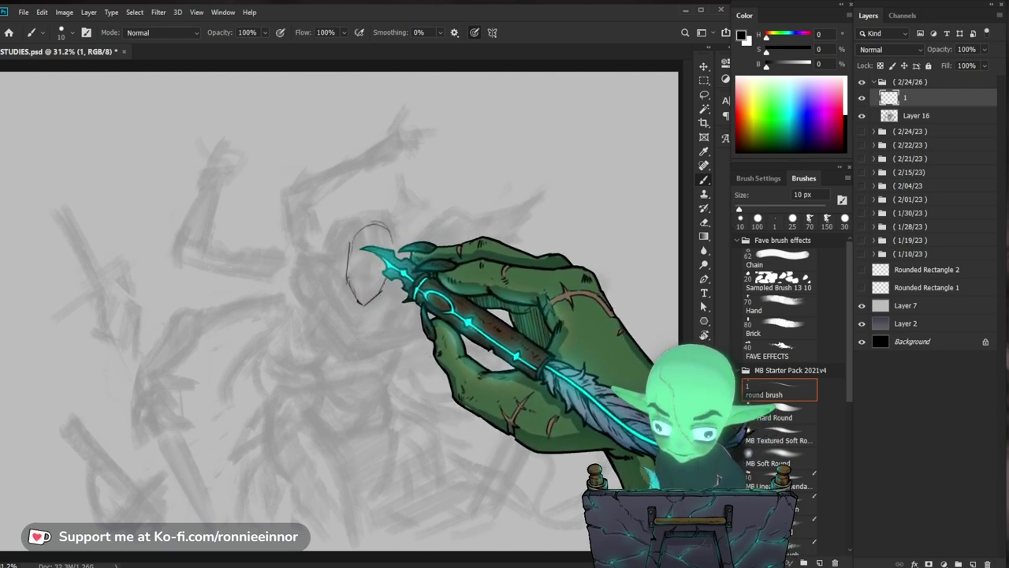
left_click_drag(352, 250, 392, 260)
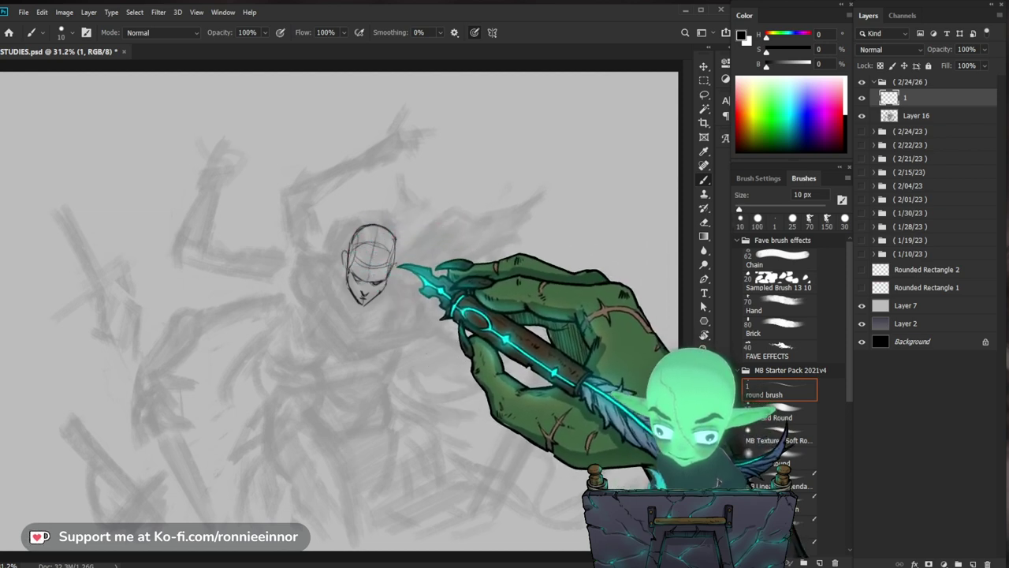
mouse_move(294, 296)
left_mouse_down()
mouse_move(398, 236)
mouse_move(387, 265)
left_mouse_up()
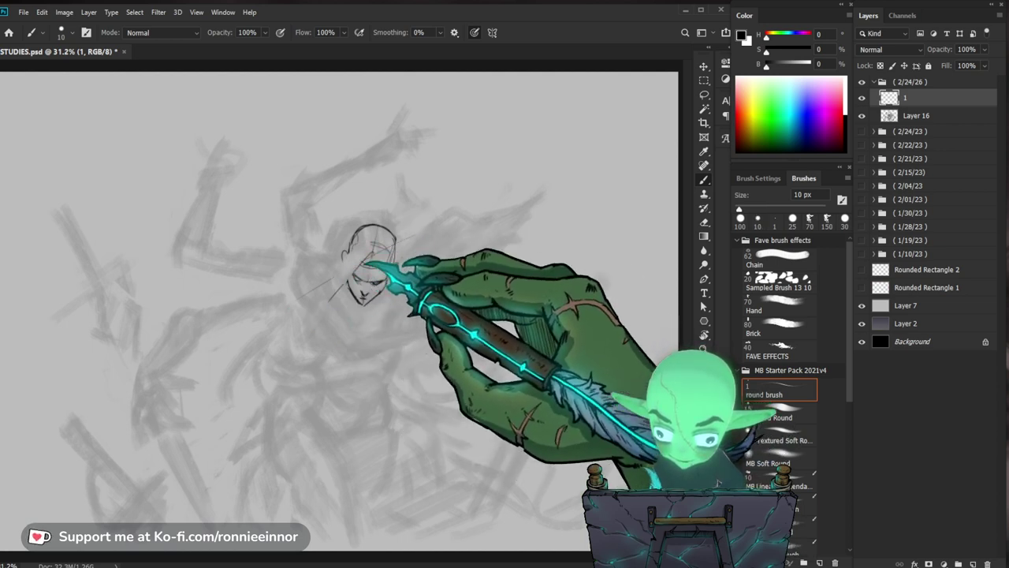
- Sketch hair arcs left of the head, the arm joint, the forearm and facial features
mouse_move(331, 261)
left_mouse_down()
mouse_move(307, 292)
mouse_move(364, 304)
mouse_move(339, 338)
left_mouse_up()
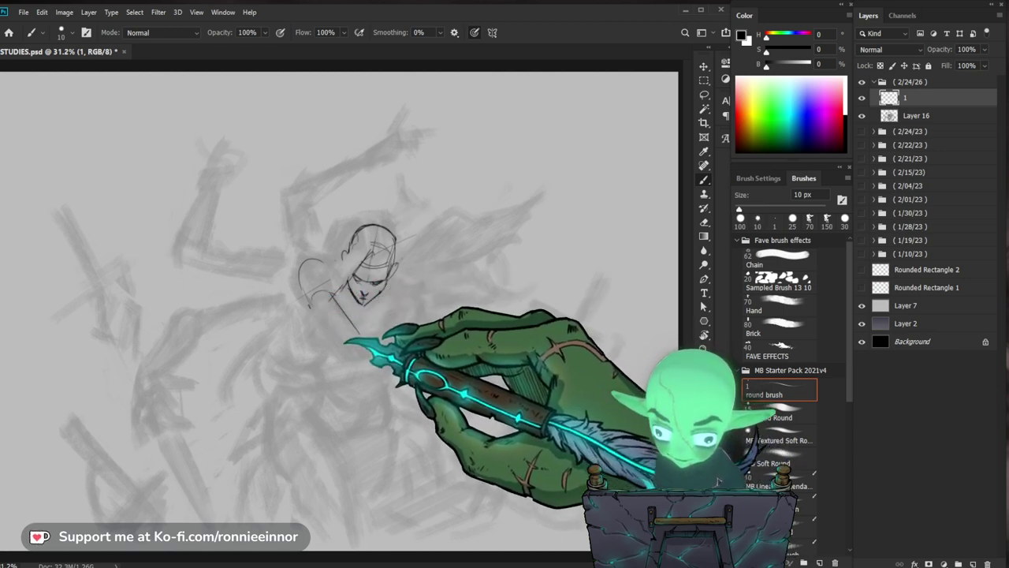
mouse_move(344, 318)
left_mouse_down()
mouse_move(355, 347)
mouse_move(409, 332)
left_mouse_up()
left_click_drag(361, 356, 410, 344)
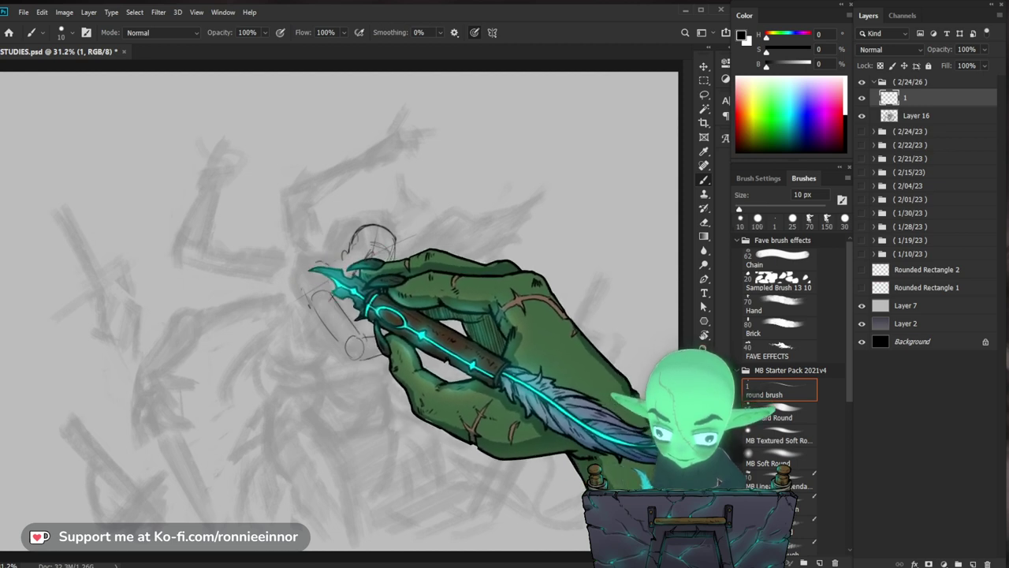
left_click_drag(327, 262, 305, 296)
left_click_drag(358, 272, 371, 303)
- Extend the arm line down-left, shape the forearm, and add lines beneath the crossed arms
left_click_drag(312, 296, 353, 341)
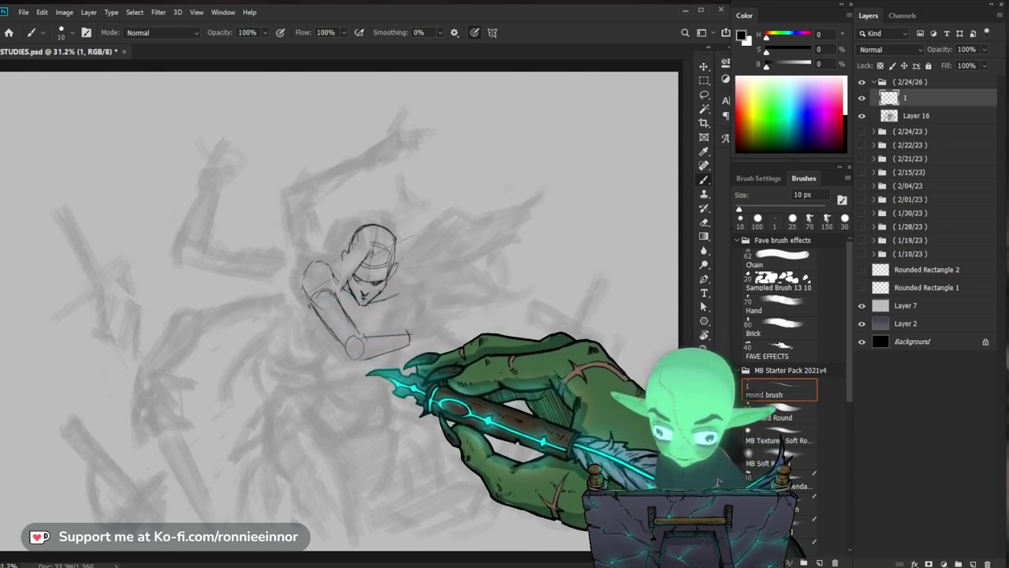
left_click_drag(346, 340, 408, 335)
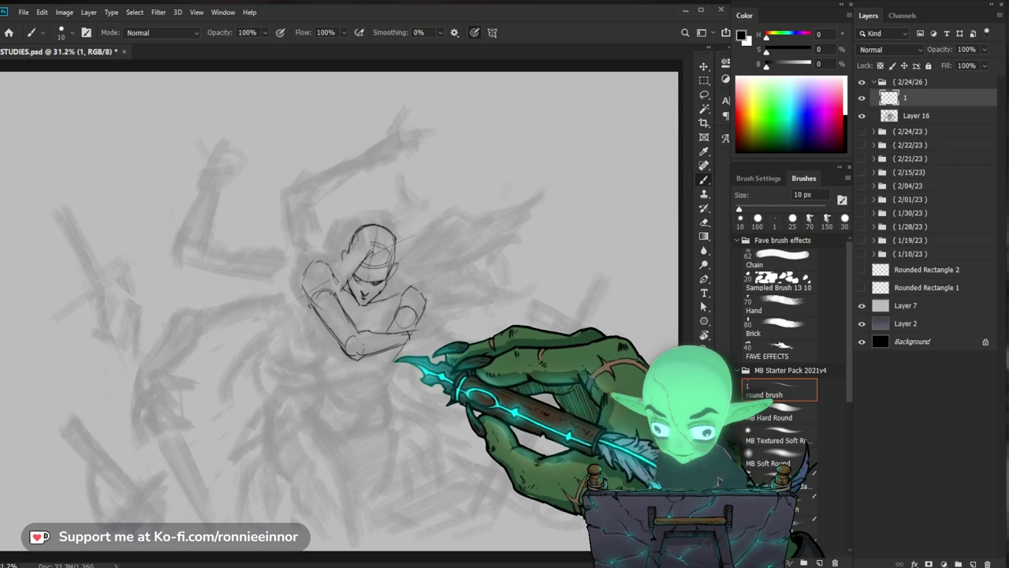
left_click_drag(311, 371, 377, 361)
left_click_drag(322, 382, 386, 375)
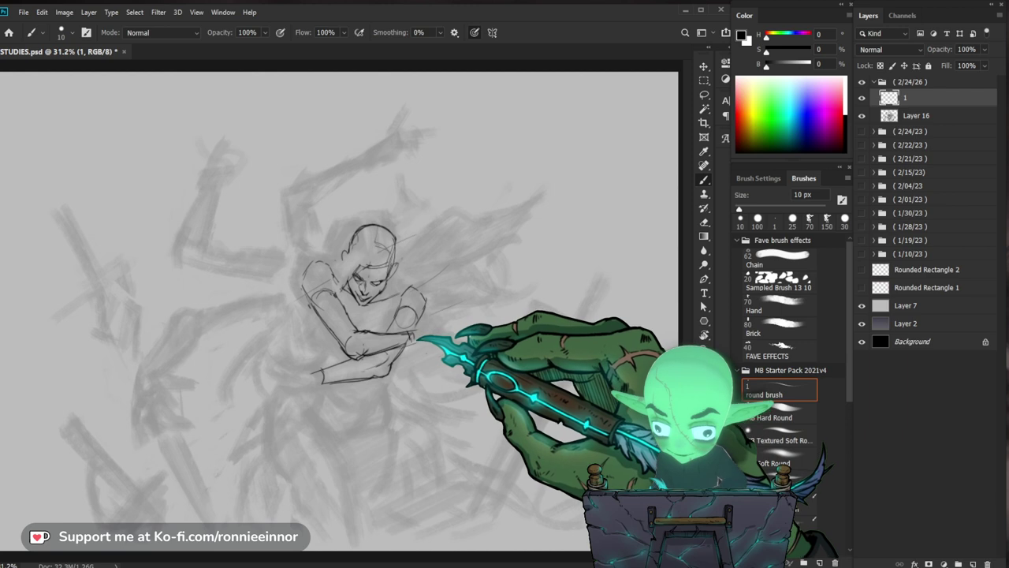
- Extend the arm right and add the back line, facial features, torso lines and a stroke below
left_click_drag(427, 332, 447, 322)
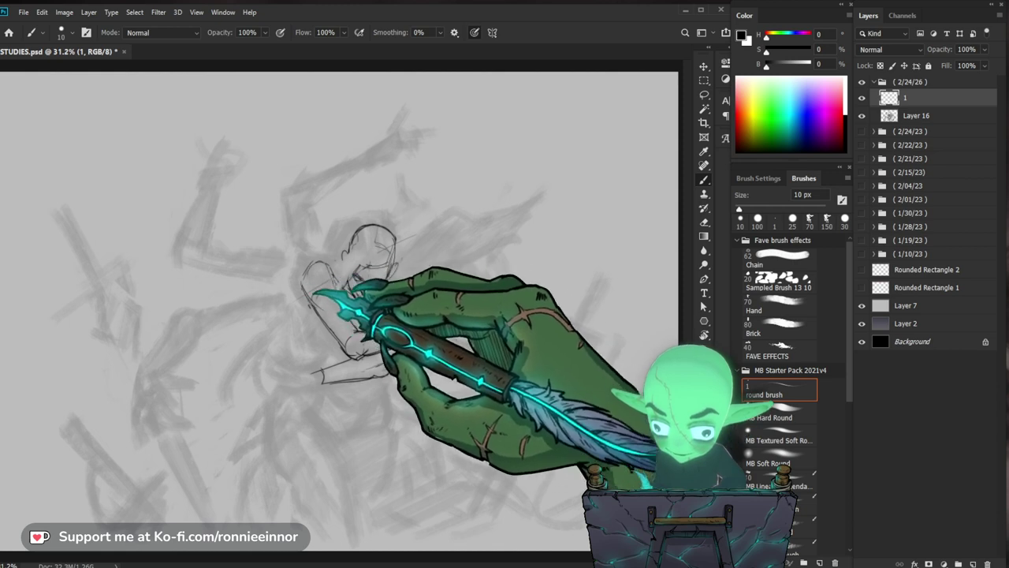
left_click_drag(298, 279, 309, 314)
left_click_drag(358, 272, 371, 298)
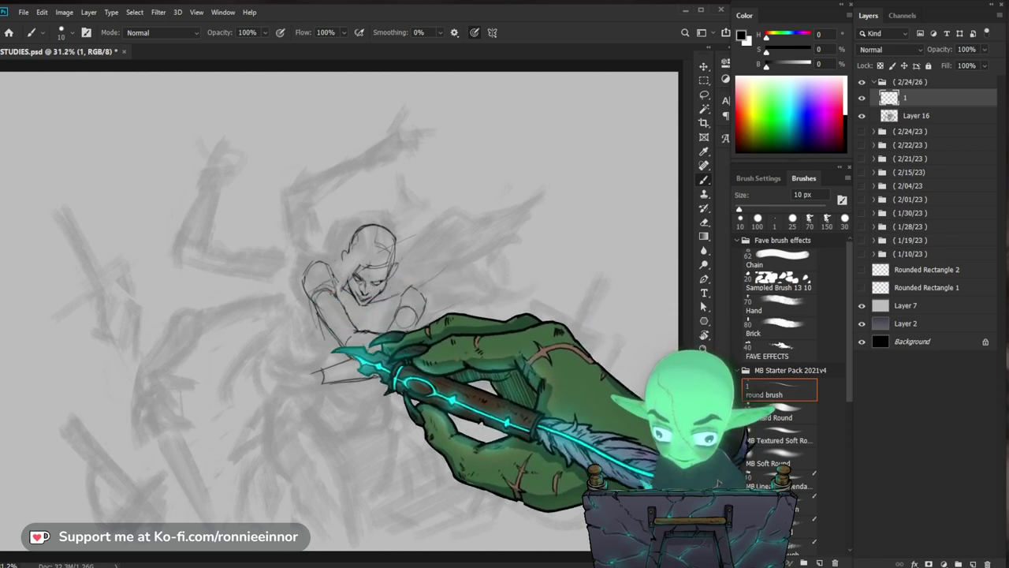
left_click_drag(319, 324, 359, 331)
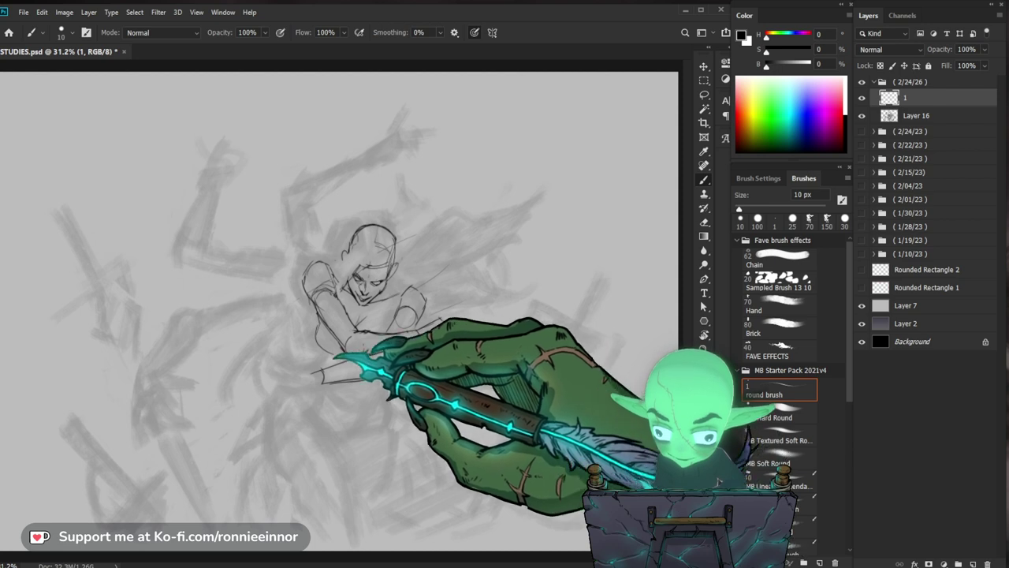
mouse_move(333, 367)
left_mouse_down()
mouse_move(318, 341)
mouse_move(337, 360)
mouse_move(411, 345)
left_mouse_up()
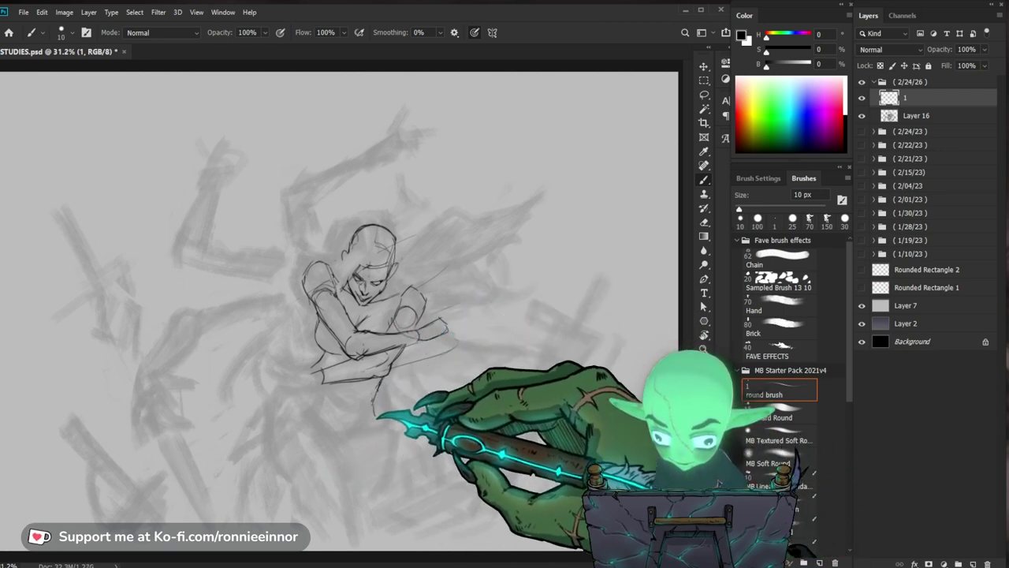
left_click_drag(372, 398, 375, 434)
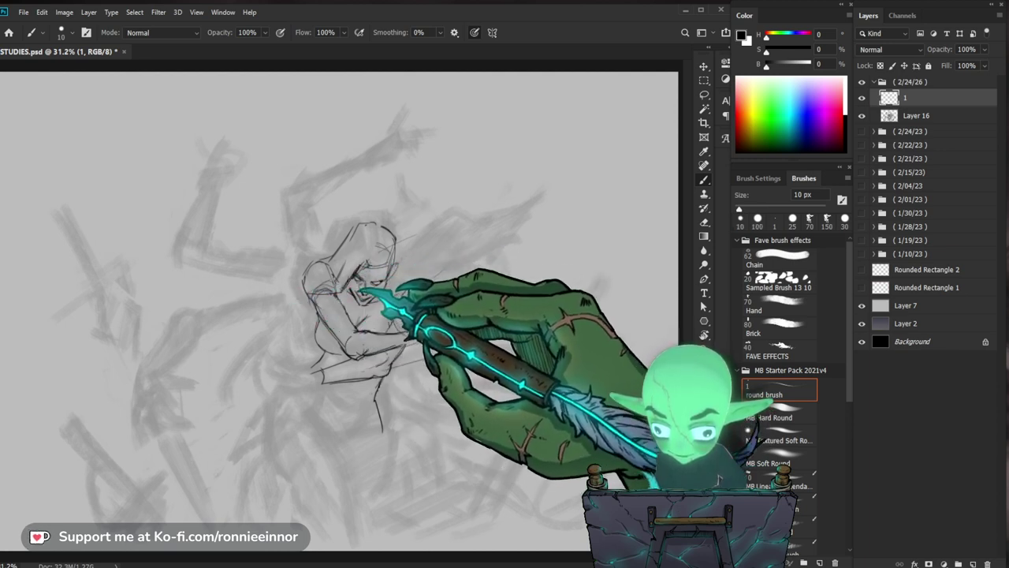
- Sketch the shoulder with a small joint circle and add dark lines to the arm and hand
left_click_drag(398, 309, 448, 329)
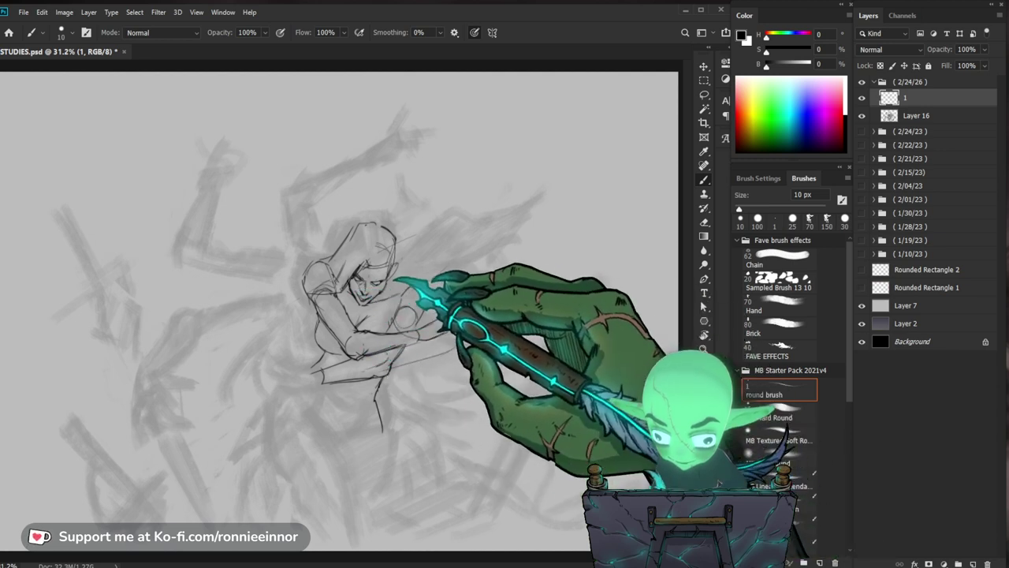
left_click_drag(405, 307, 400, 325)
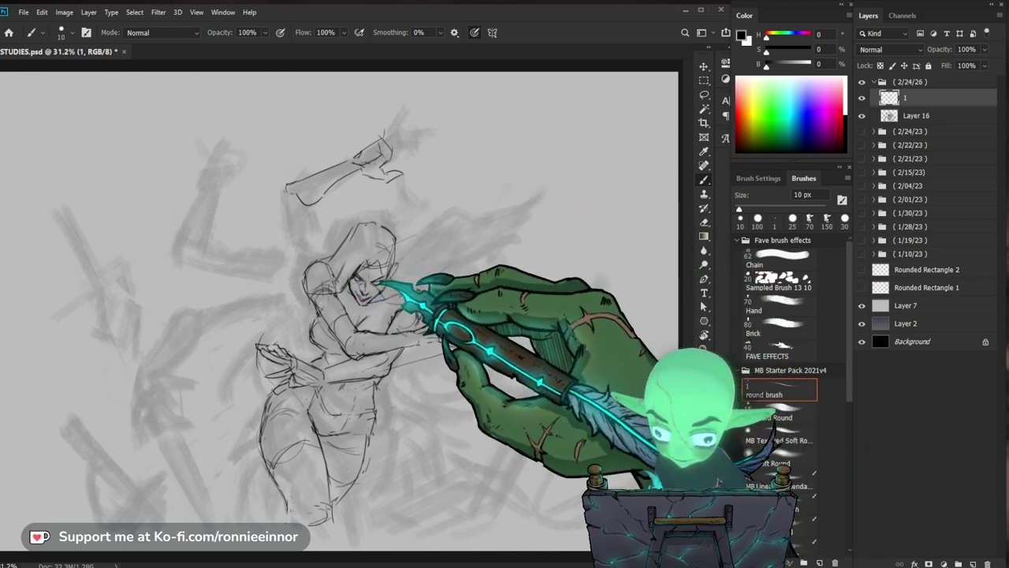
left_click_drag(418, 241, 461, 253)
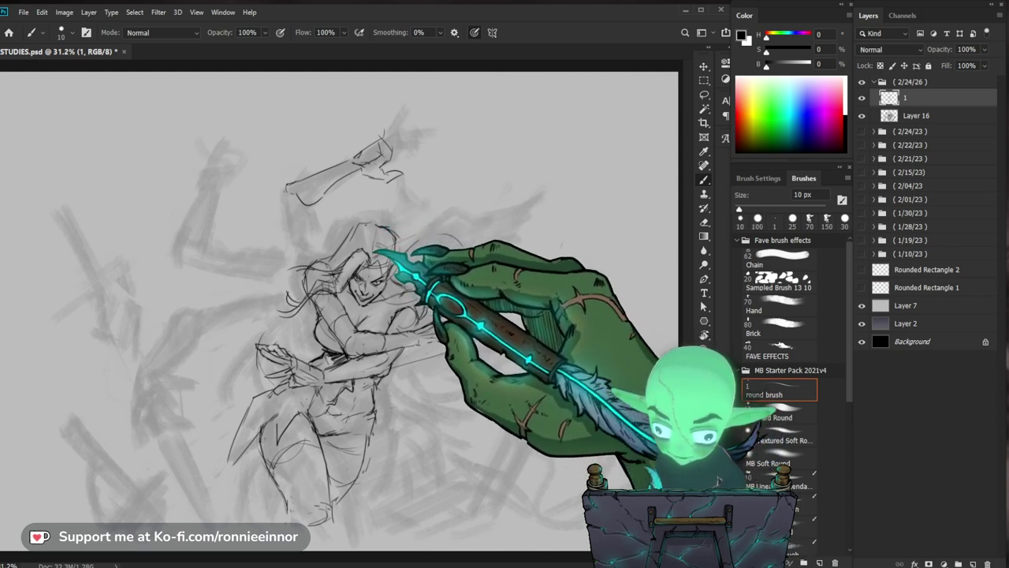
- Undo the unwanted long hair strands and add a short line at the figure's lower left
left_click_drag(237, 227, 461, 237)
key("ctrl+z")
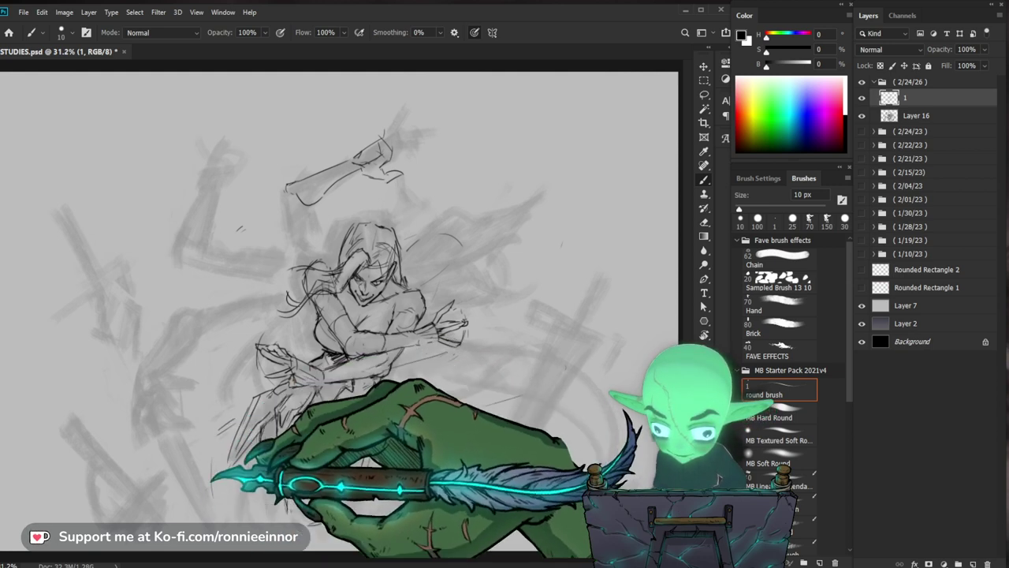
left_click_drag(220, 448, 173, 460)
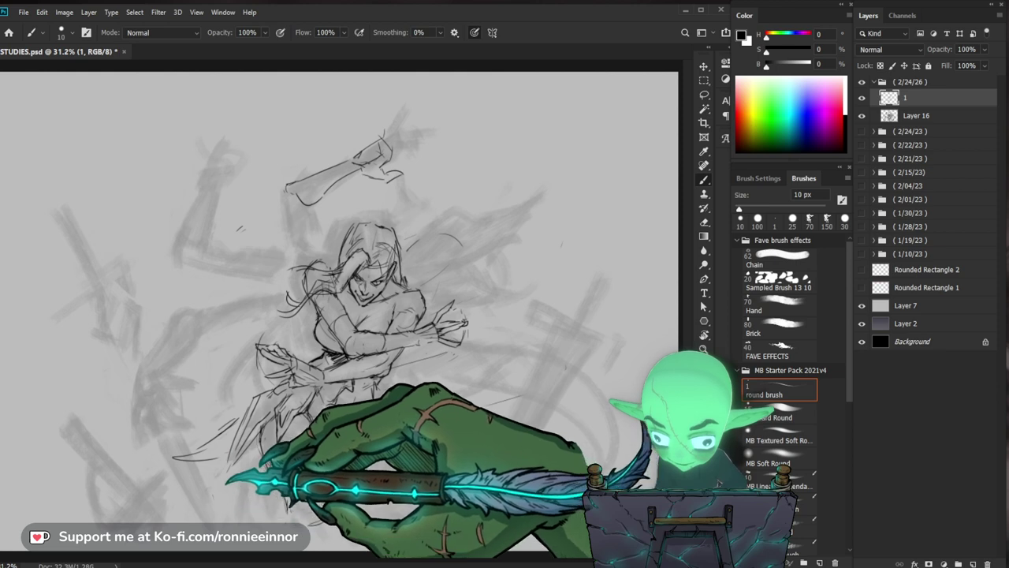
- Draw the abdomen and hip lines
left_click_drag(346, 418, 375, 386)
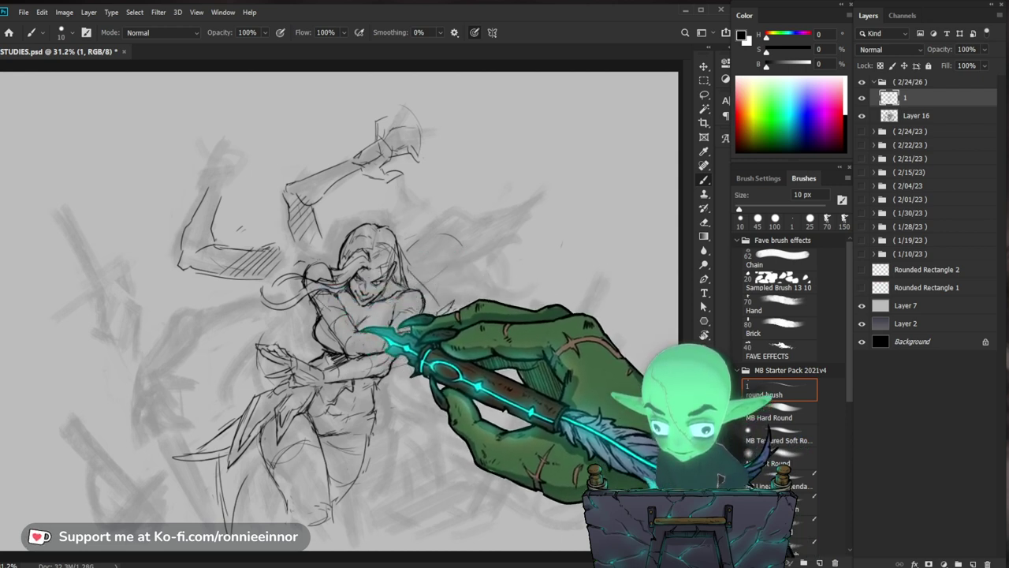
- Add line strokes around the chest and the clawed hand
left_click_drag(430, 300, 453, 320)
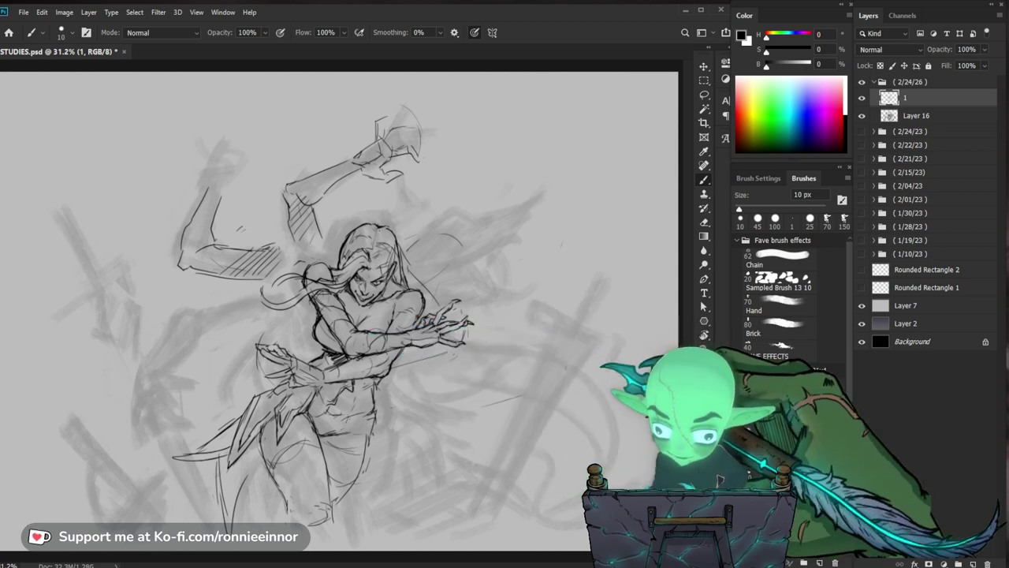
- Lasso the clawed hand, rotate it about 14° upward, and touch up the lines around it
key("l")
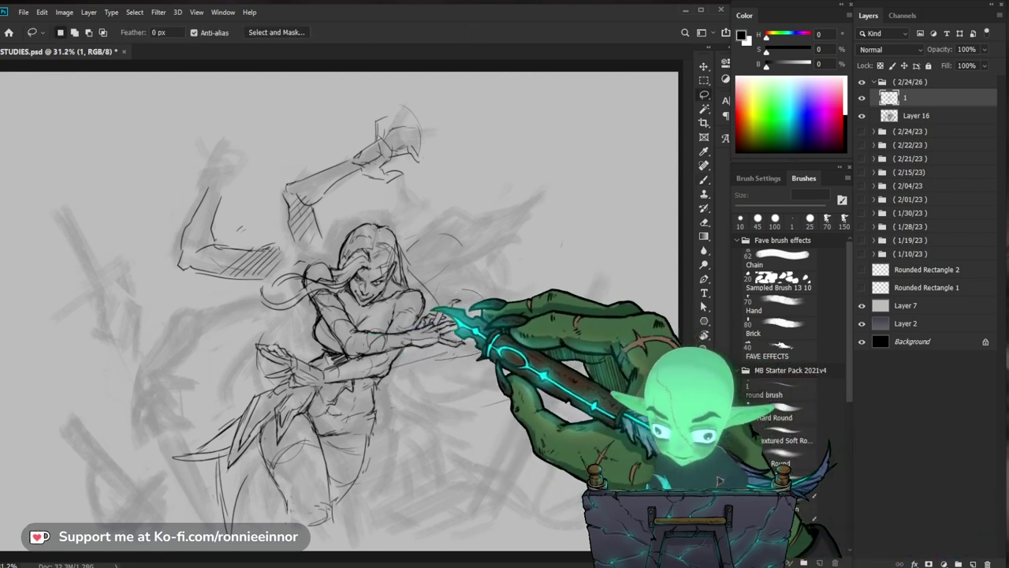
key("ctrl+t")
left_click_drag(512, 301, 546, 298)
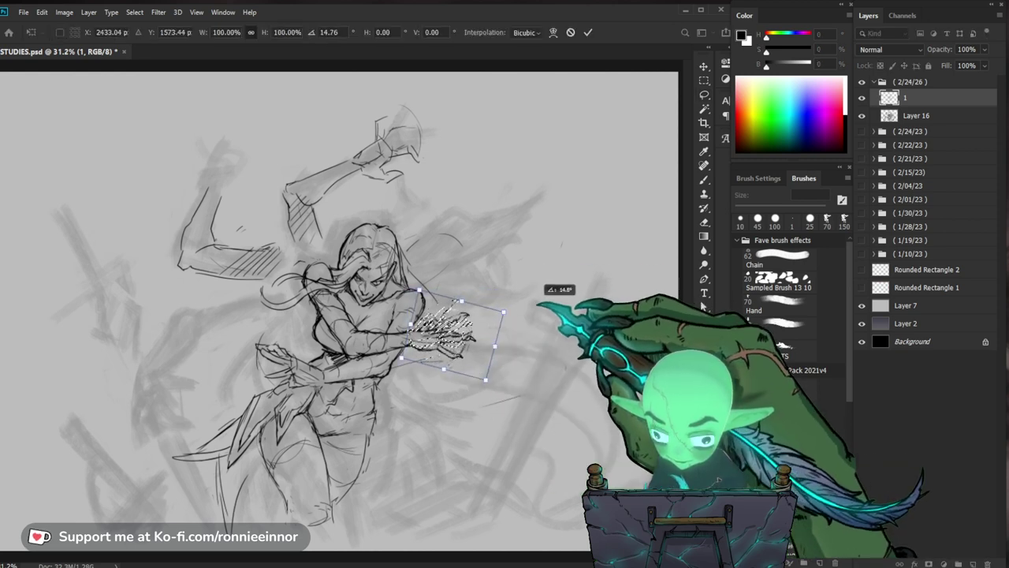
key("Return")
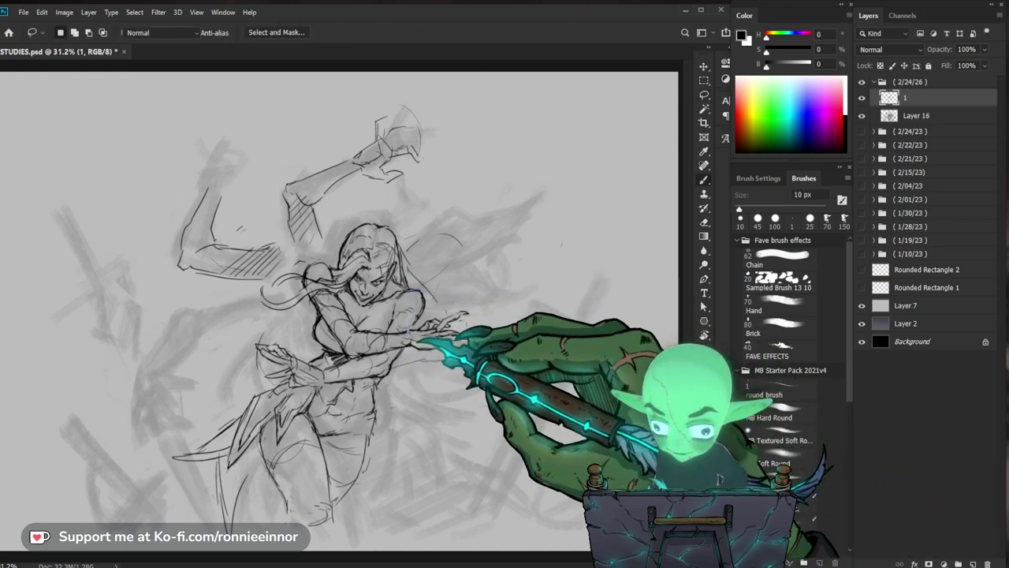
key("b")
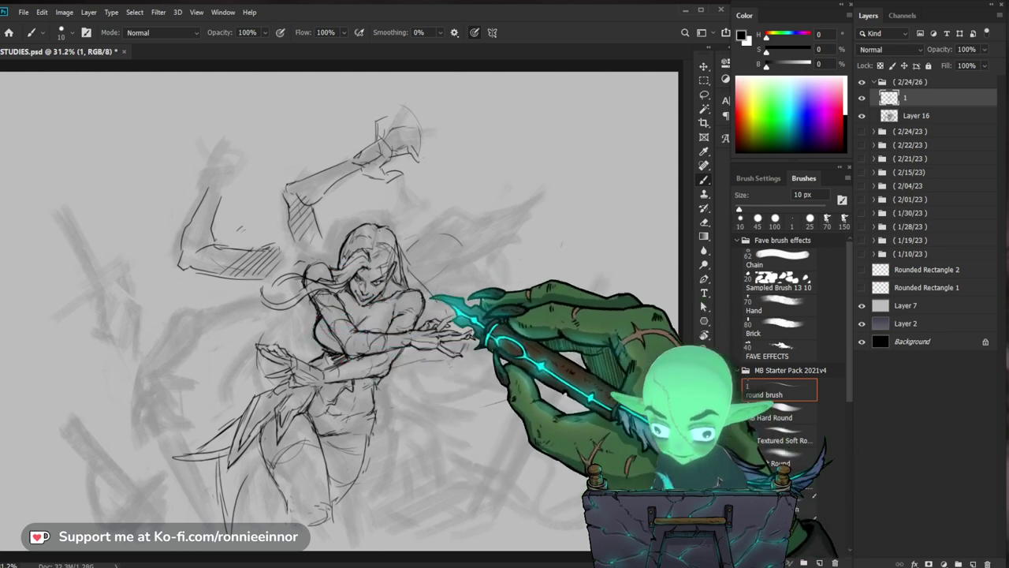
left_click_drag(428, 281, 416, 304)
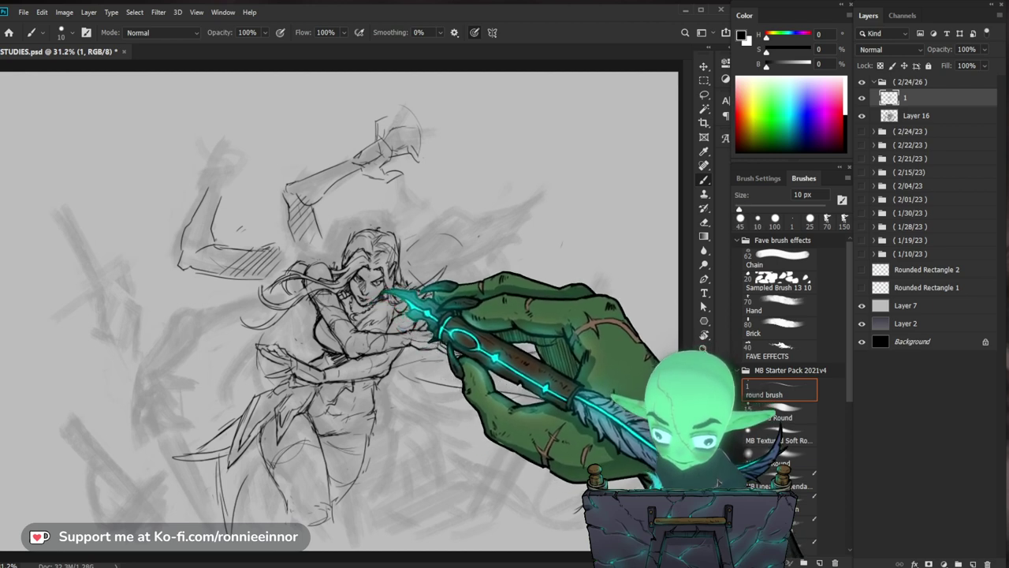
- Add a short dark ink stroke on the figure
left_click_drag(371, 303, 364, 300)
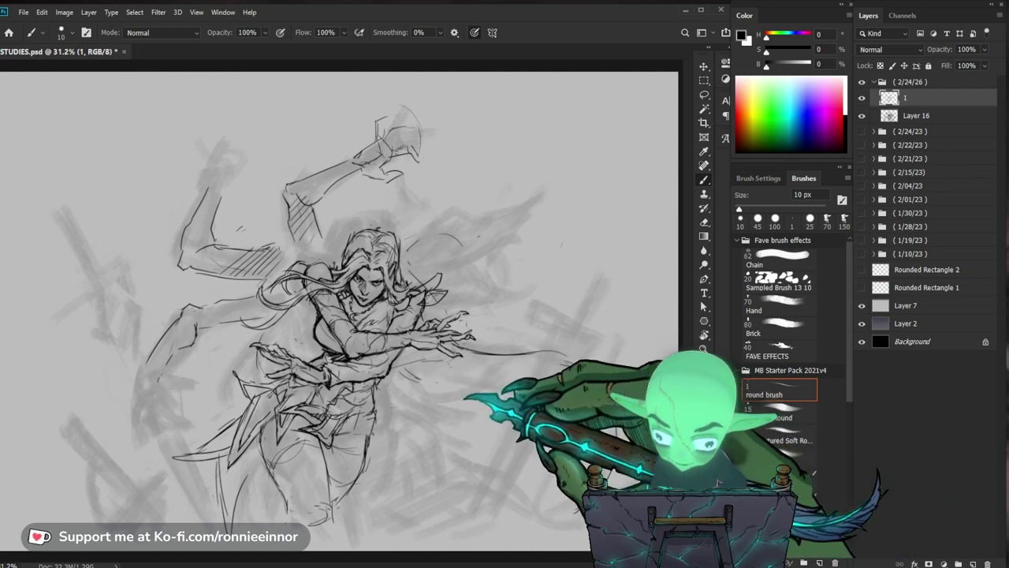
- Draw long sweeping lines from the outstretched hand, then bring up the brush presets
left_click_drag(473, 341, 599, 369)
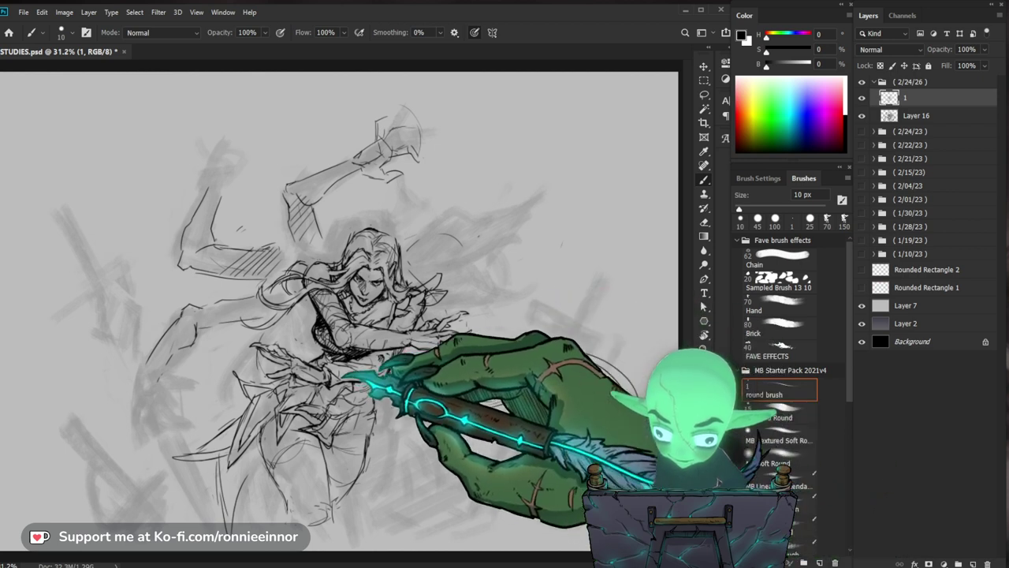
right_click(335, 374)
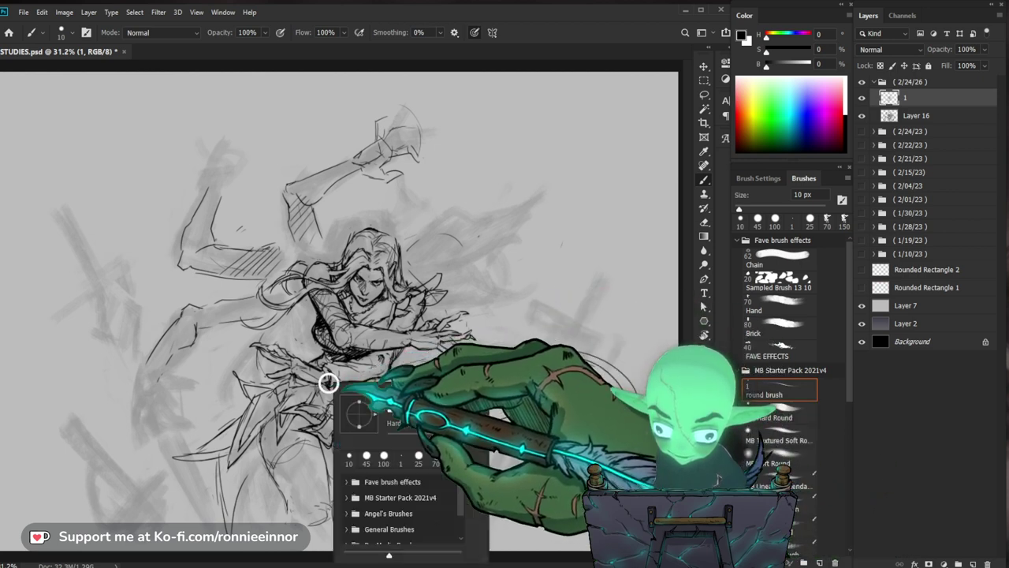
- Dismiss the brush presets panel to keep inking the figure
key("Escape")
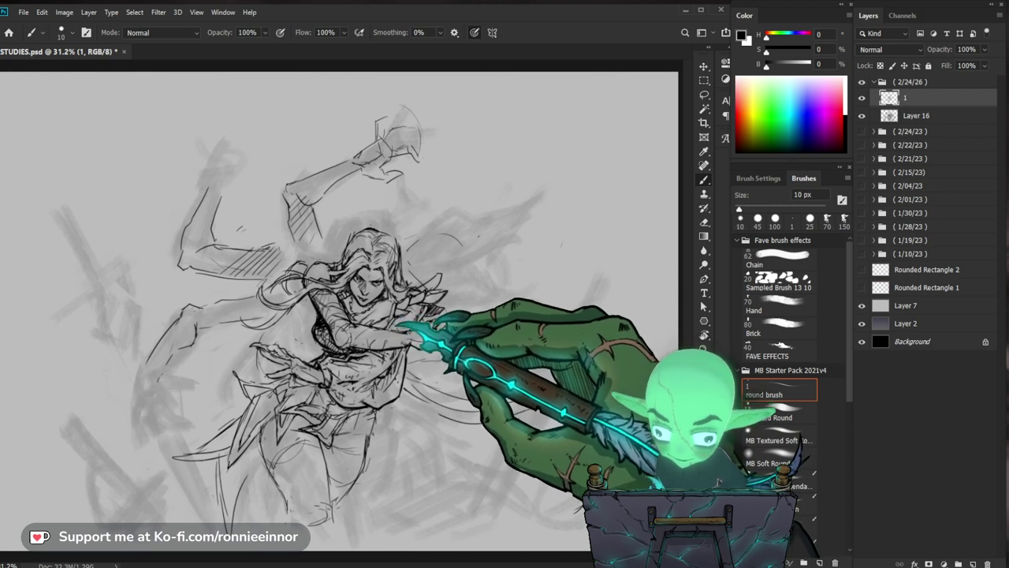
- Draw finger detail on the outstretched hand and the flowing cape strands trailing right from it
left_click_drag(410, 335, 465, 331)
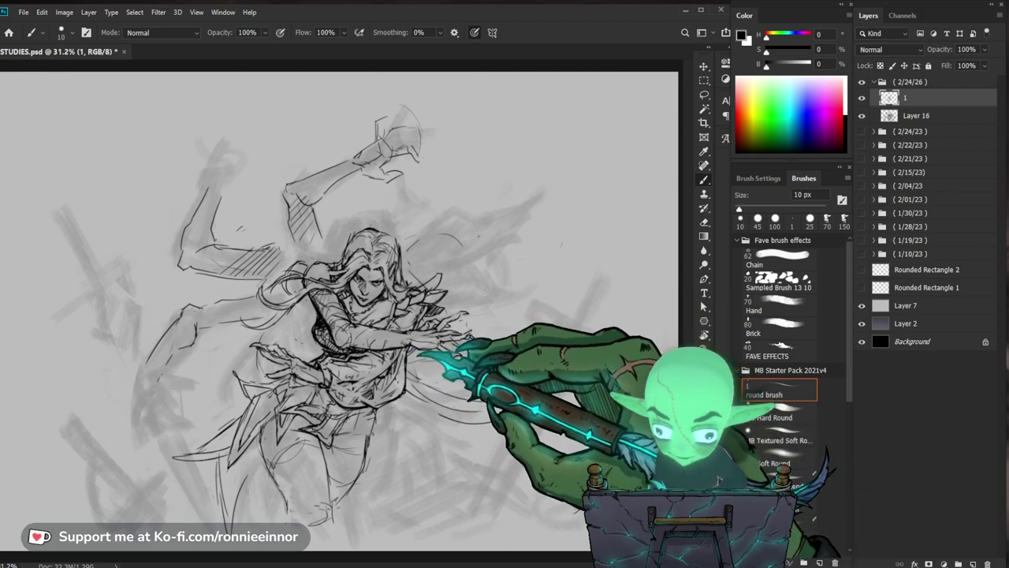
mouse_move(457, 346)
left_mouse_down()
mouse_move(615, 366)
mouse_move(599, 378)
left_mouse_up()
left_click_drag(426, 371, 567, 394)
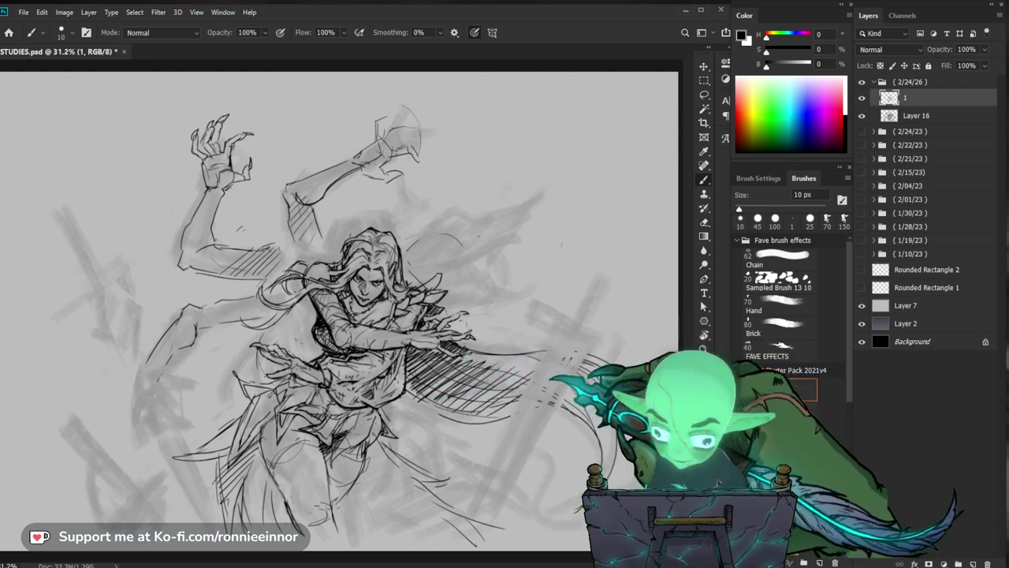
- Draw the sword blade's first long diagonal edge down the right side of the drawing
left_click_drag(558, 317, 469, 505)
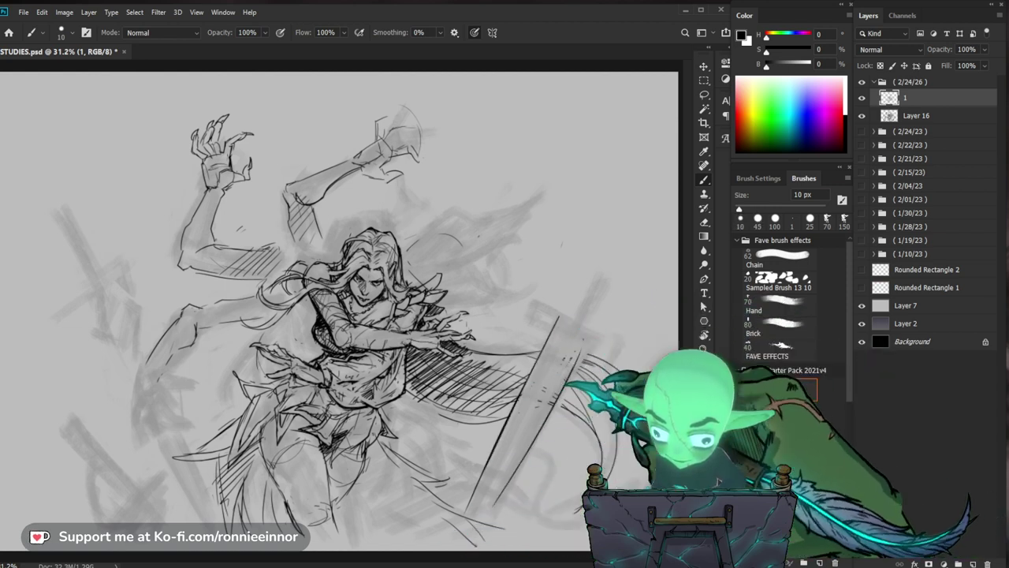
- Add the blade's parallel second edge, a curved cape strand, and the sword grip with its top cap
left_click_drag(584, 347, 502, 511)
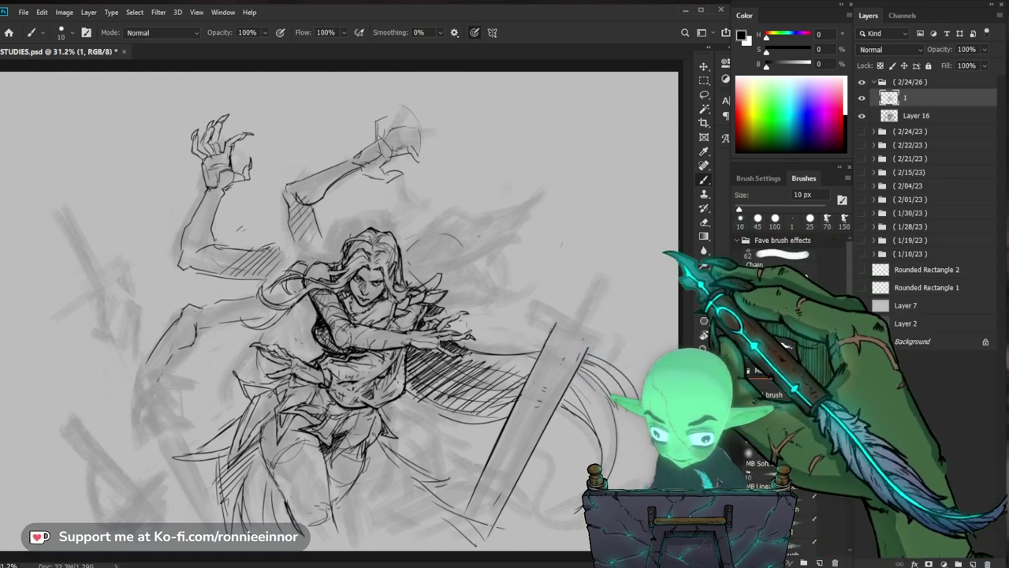
left_click_drag(538, 300, 599, 335)
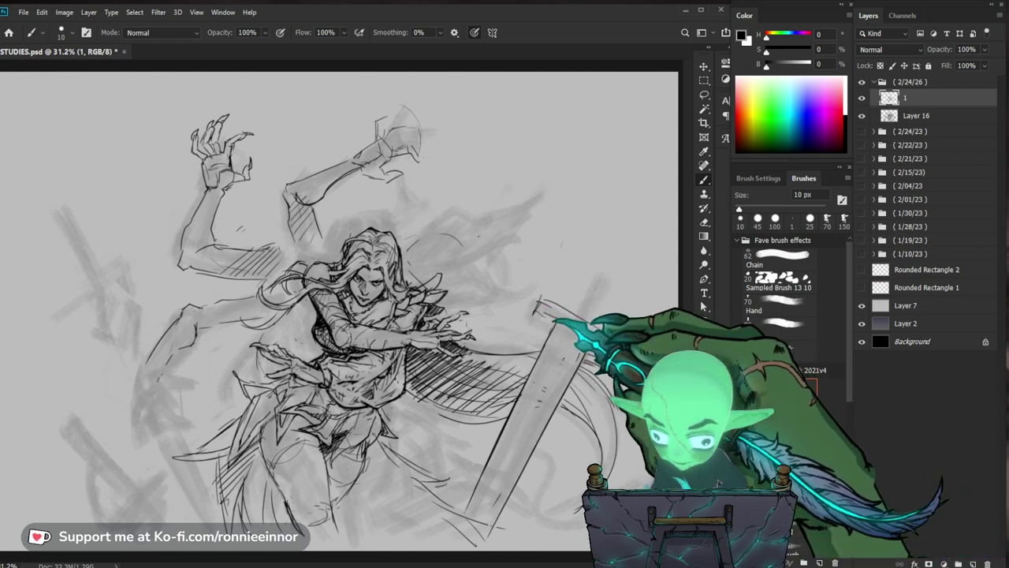
left_click_drag(603, 254, 590, 290)
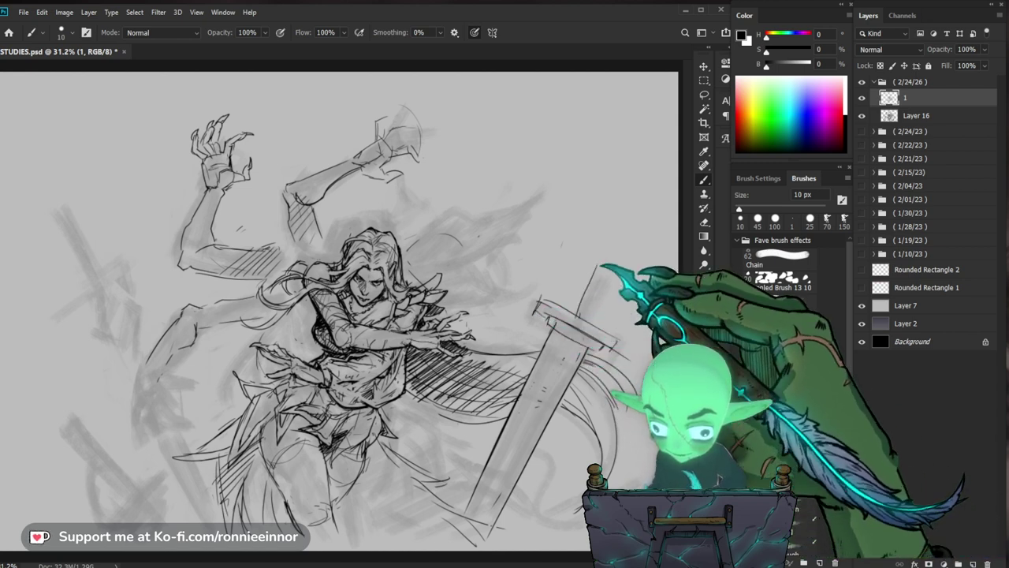
left_click_drag(607, 253, 585, 312)
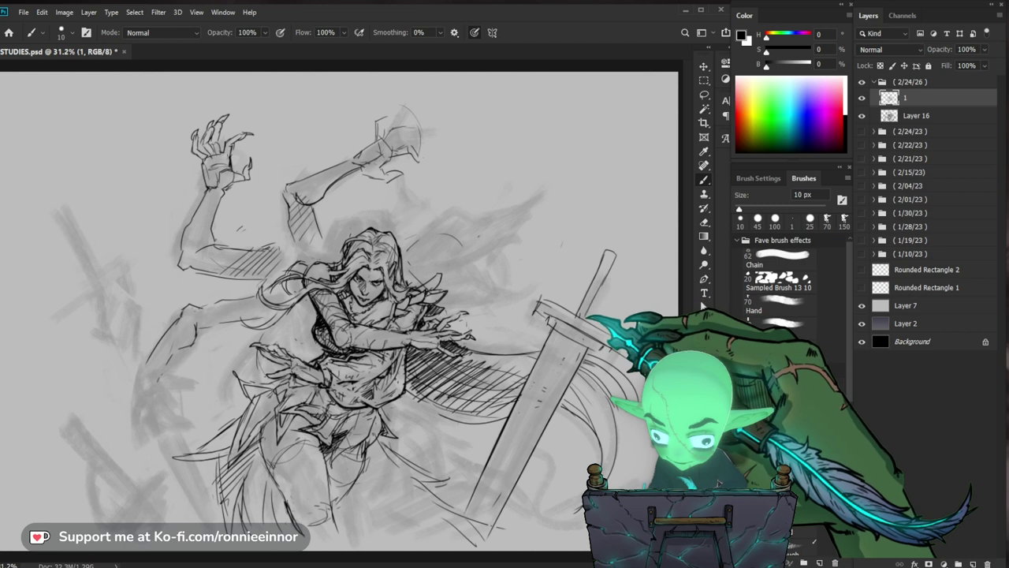
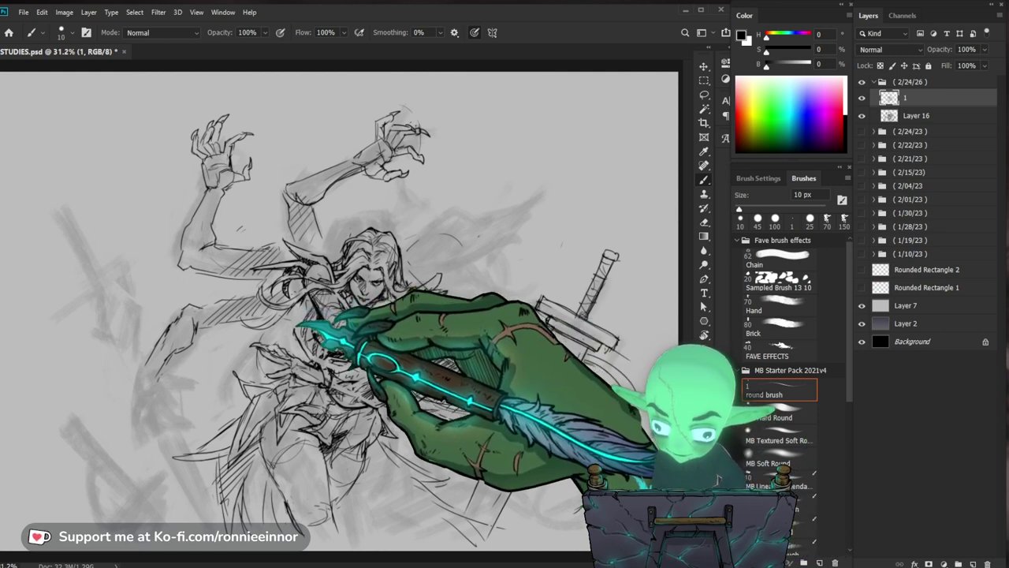
- Firm up the elf's face and the hair strands beside it with 10 px black pencil strokes
left_click_drag(309, 319, 320, 292)
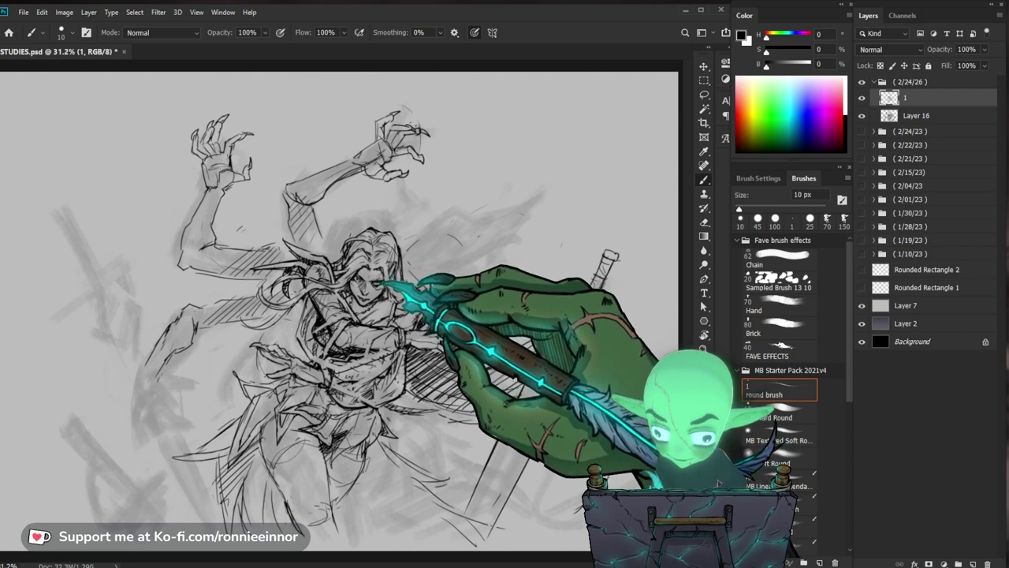
left_click_drag(395, 282, 465, 280)
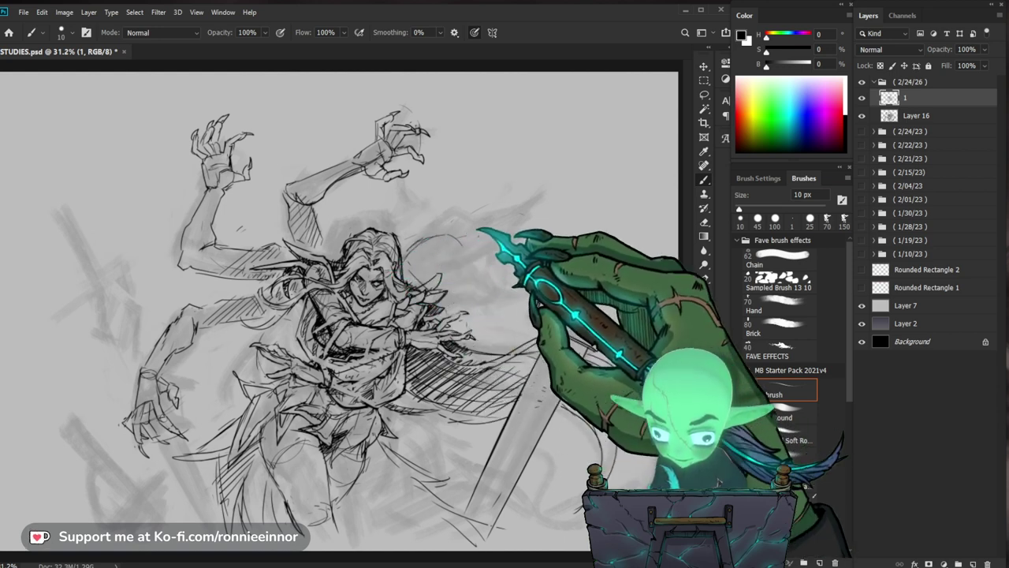
- Sketch wing-like feather strokes sweeping in from the upper right of the figure
left_click_drag(532, 188, 418, 264)
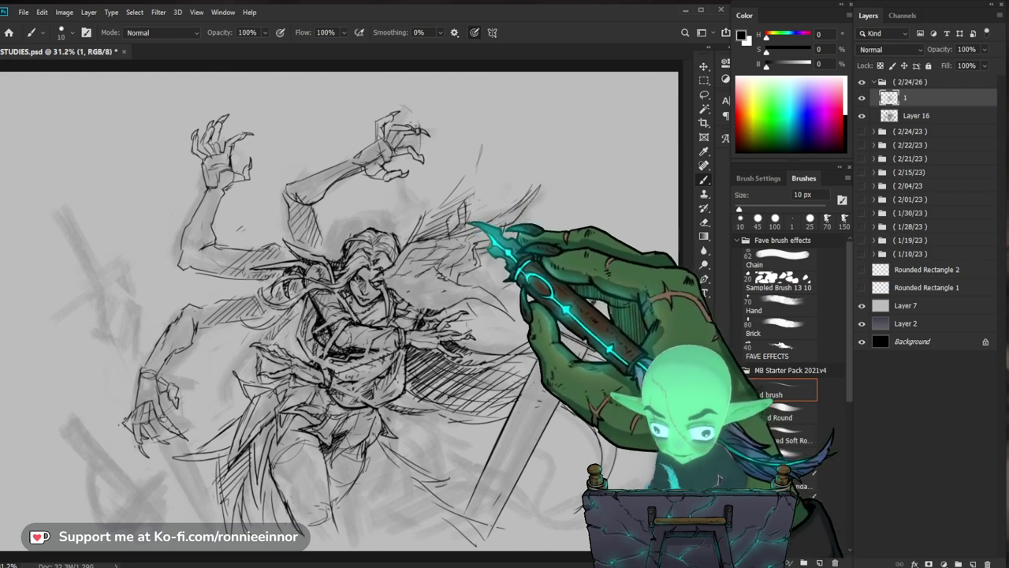
- Lengthen a feather at the upper right and begin hatching inside the sword blade
left_click_drag(481, 132, 471, 180)
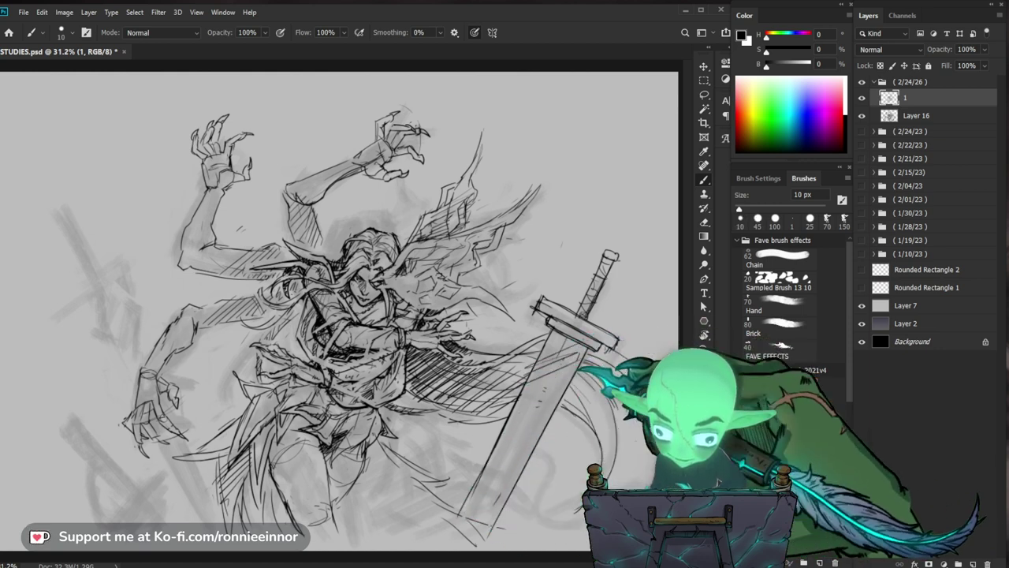
mouse_move(516, 504)
left_mouse_down()
mouse_move(555, 437)
mouse_move(544, 426)
left_mouse_up()
- Add diagonal hatching inside the sword blade and shading beside the right-hand sword
left_click_drag(473, 516, 532, 414)
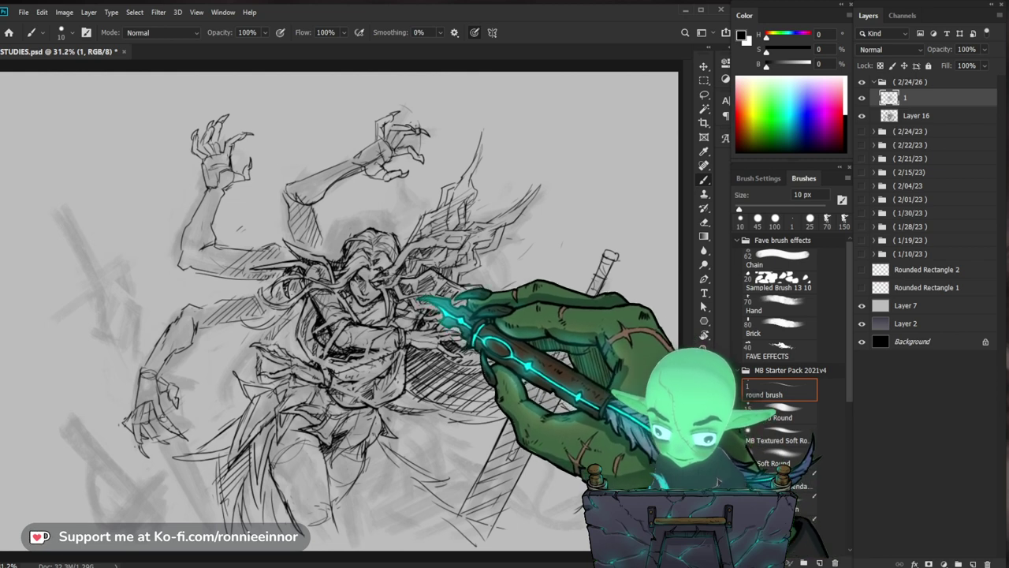
left_click_drag(441, 398, 536, 351)
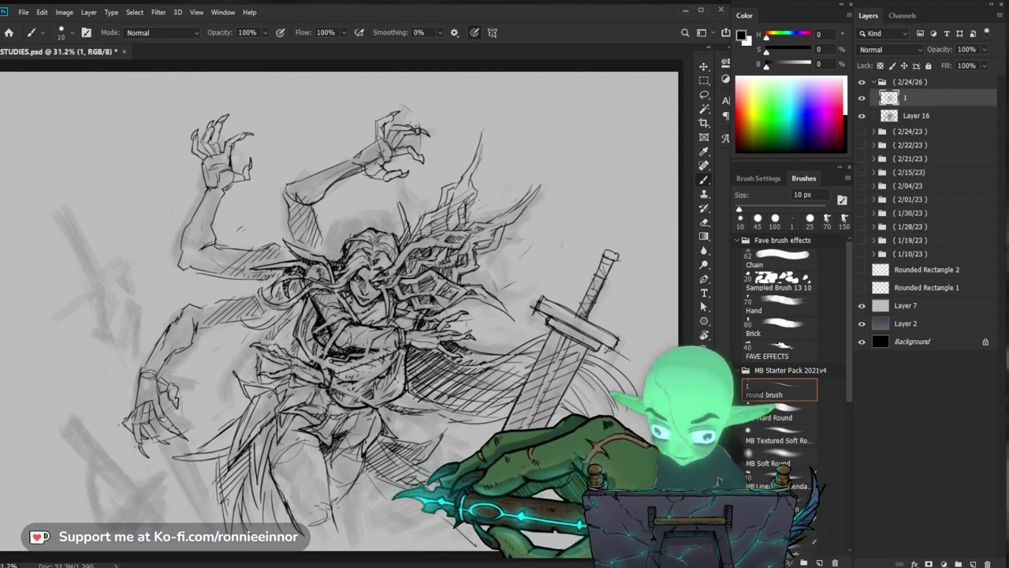
- Hatch diagonal shading down the right-hand sword's blade
left_click_drag(544, 370, 497, 457)
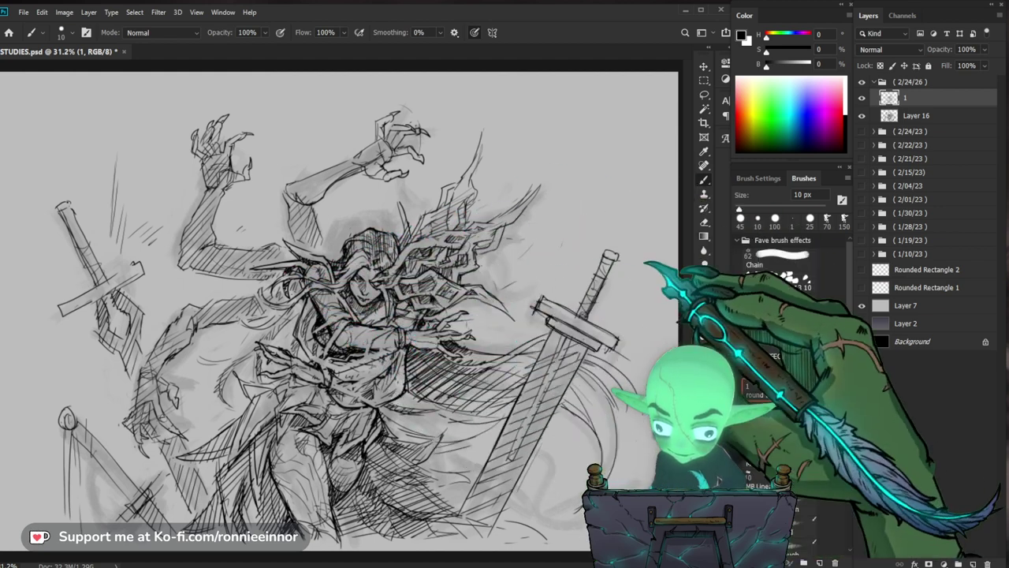
- Add a short vertical hatch stroke on the right and enlarge the brush to 80 px
left_click_drag(861, 323, 861, 342)
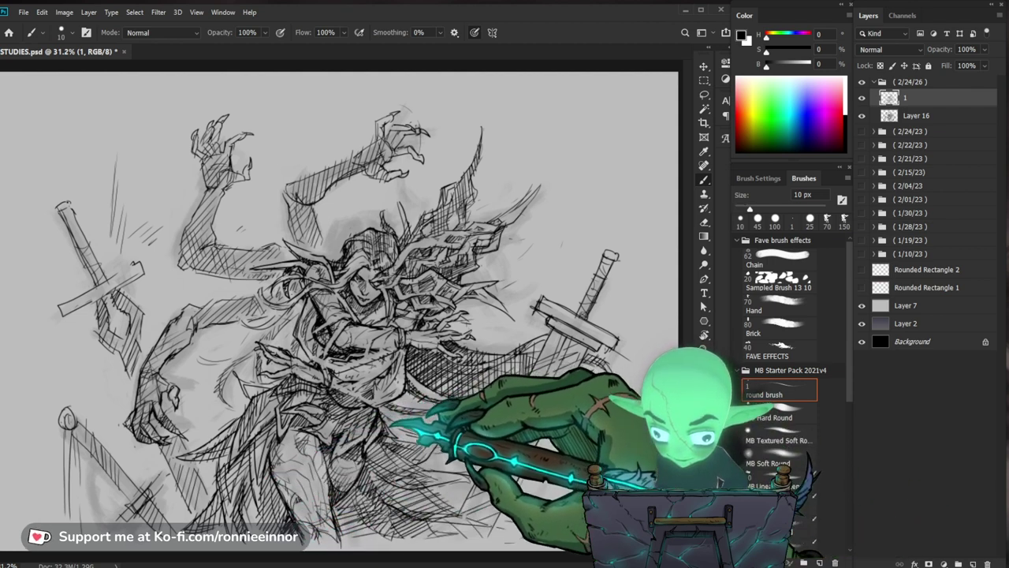
key("bracketright")
key("bracketright")
key("bracketright")
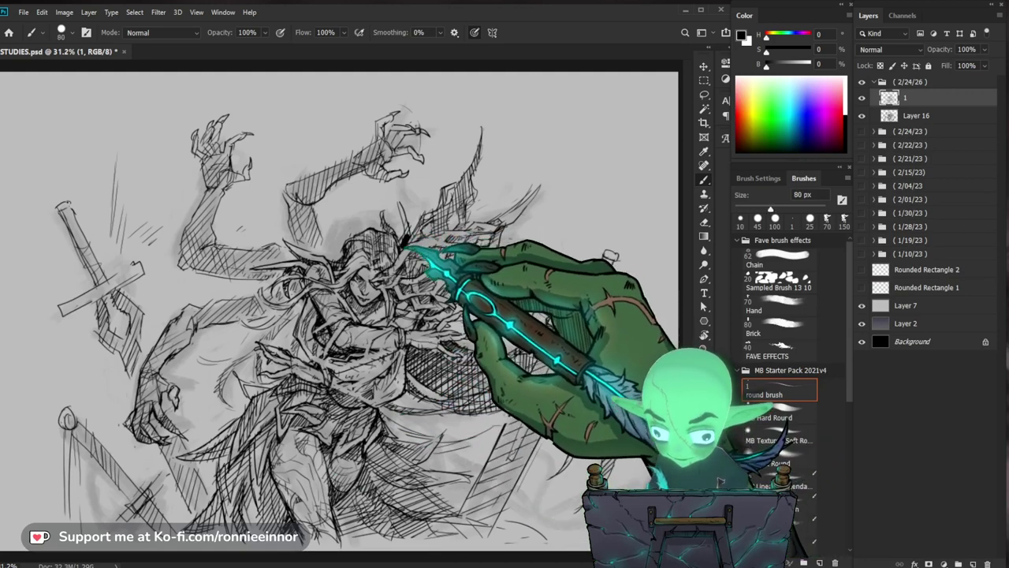
- At 50 px, ink solid black shadows in the hair and a shadow patch beside the robe
key("bracketleft")
key("bracketleft")
key("bracketleft")
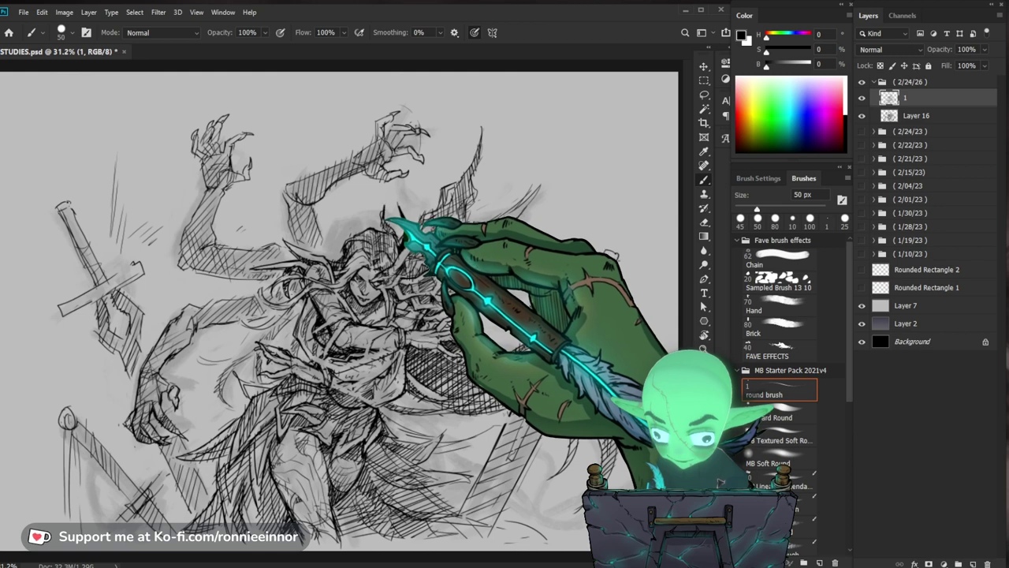
mouse_move(406, 223)
left_mouse_down()
mouse_move(388, 227)
mouse_move(419, 236)
left_mouse_up()
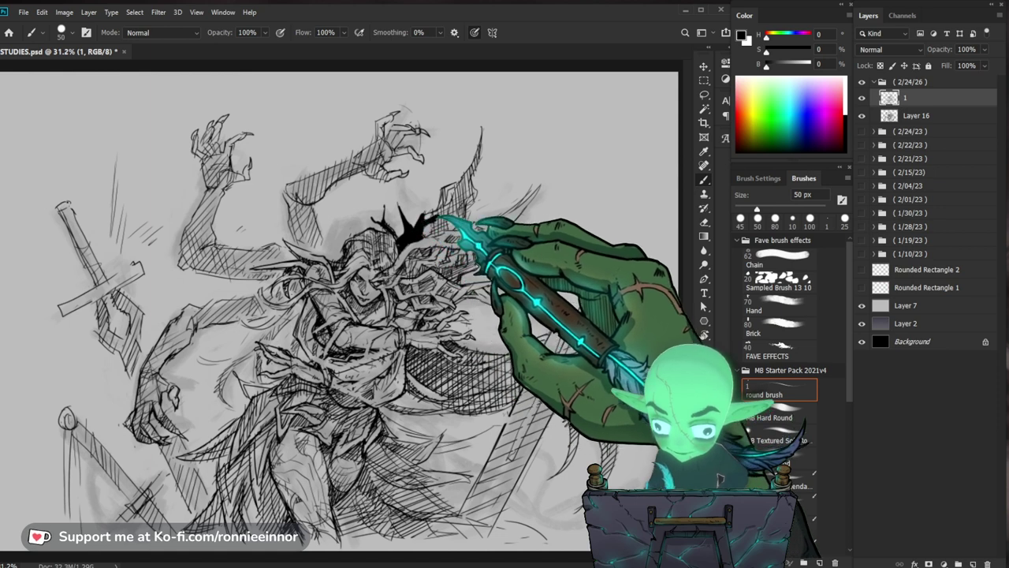
left_click_drag(461, 217, 468, 219)
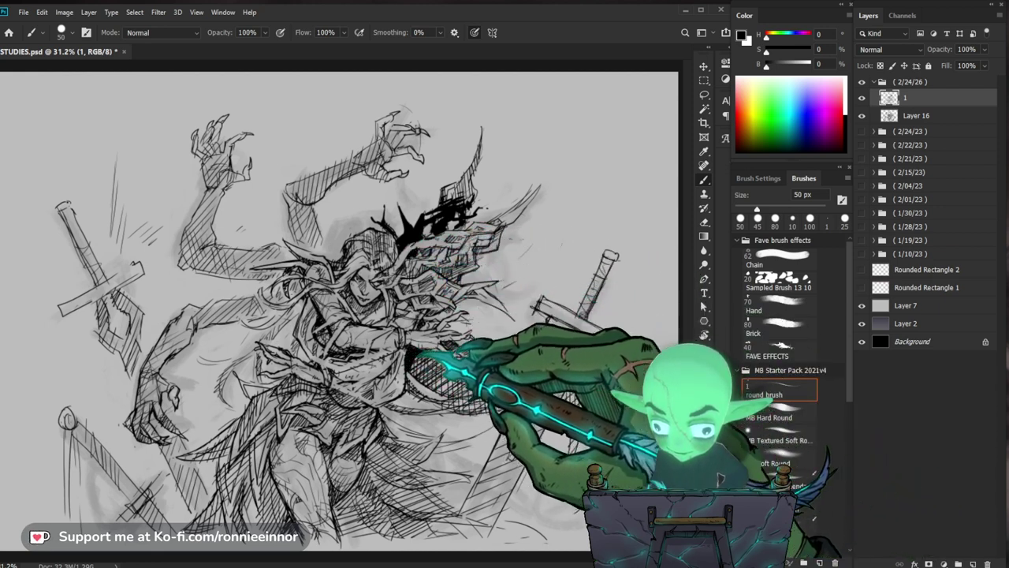
left_click_drag(410, 355, 450, 372)
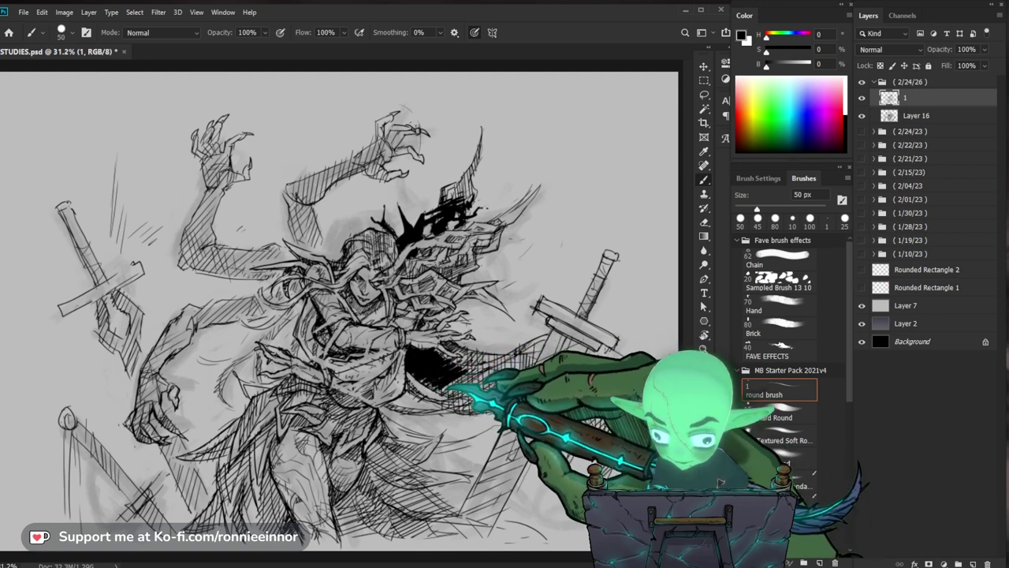
left_click_drag(426, 386, 505, 366)
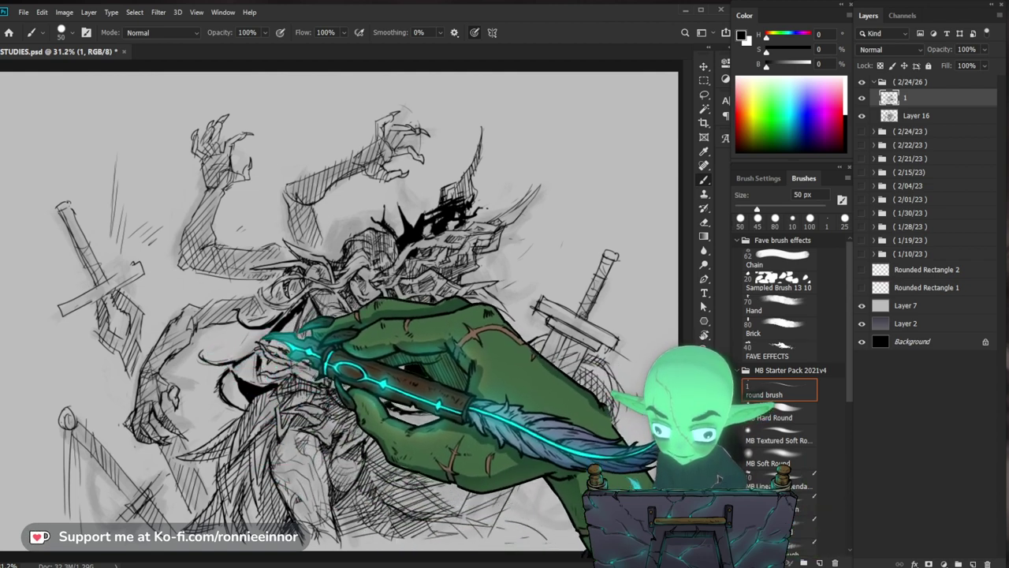
- Paint a large black shadow mass and dark hatching to the right of the figure near the sword
left_click_drag(543, 347, 410, 377)
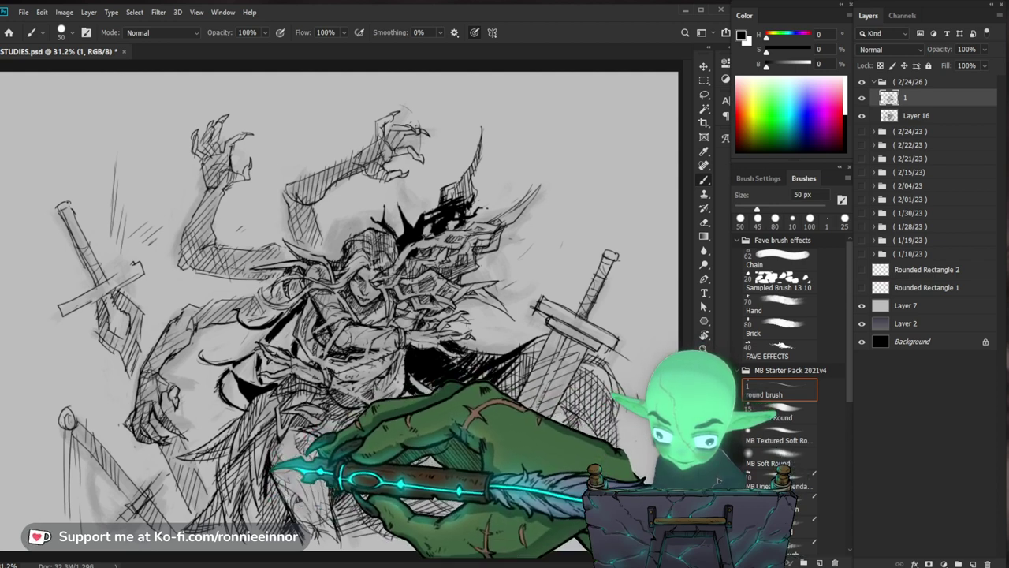
key("bracketright")
key("bracketright")
key("bracketleft")
key("bracketleft")
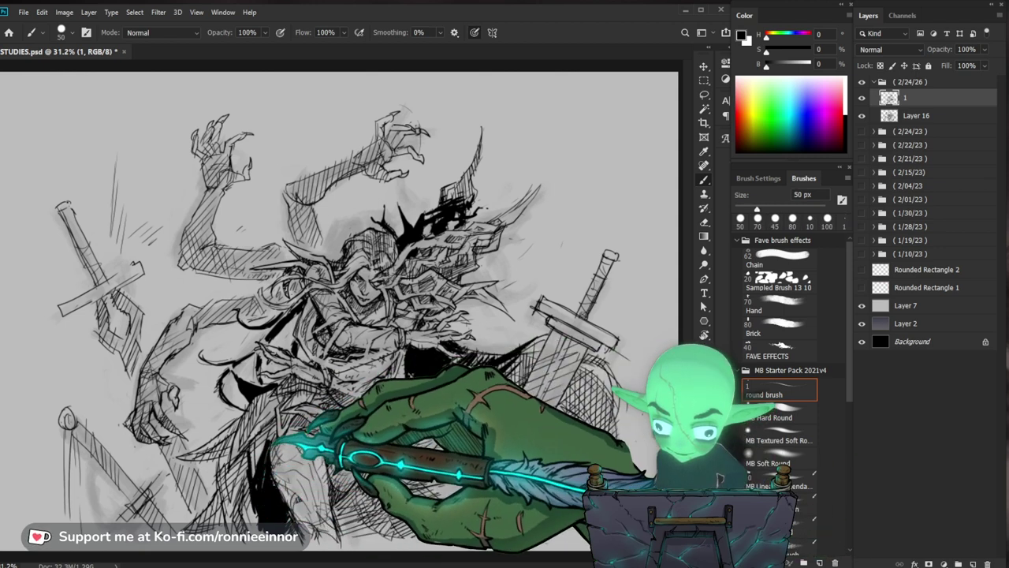
left_click_drag(544, 347, 418, 386)
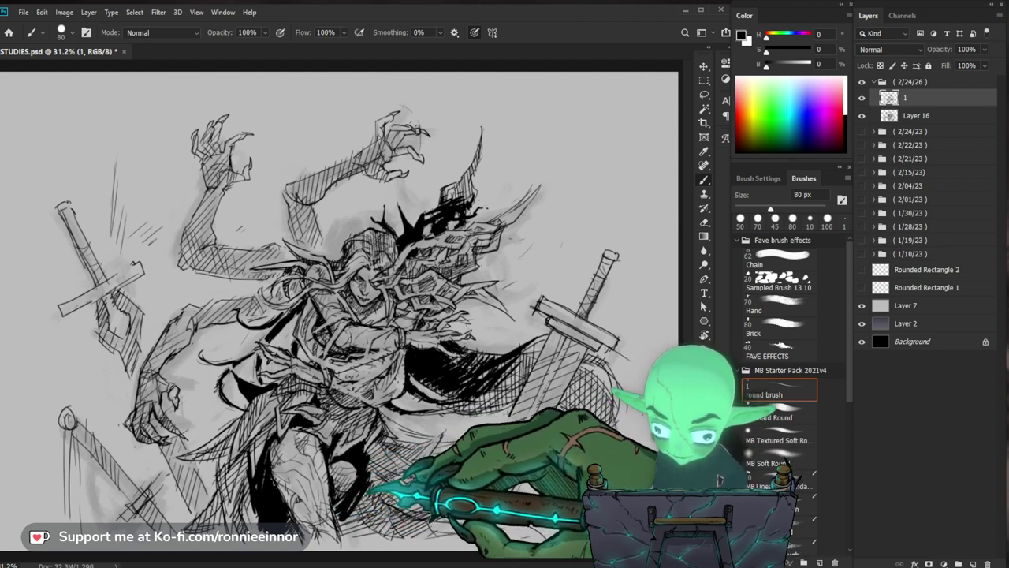
key("bracketleft")
key("bracketleft")
key("bracketleft")
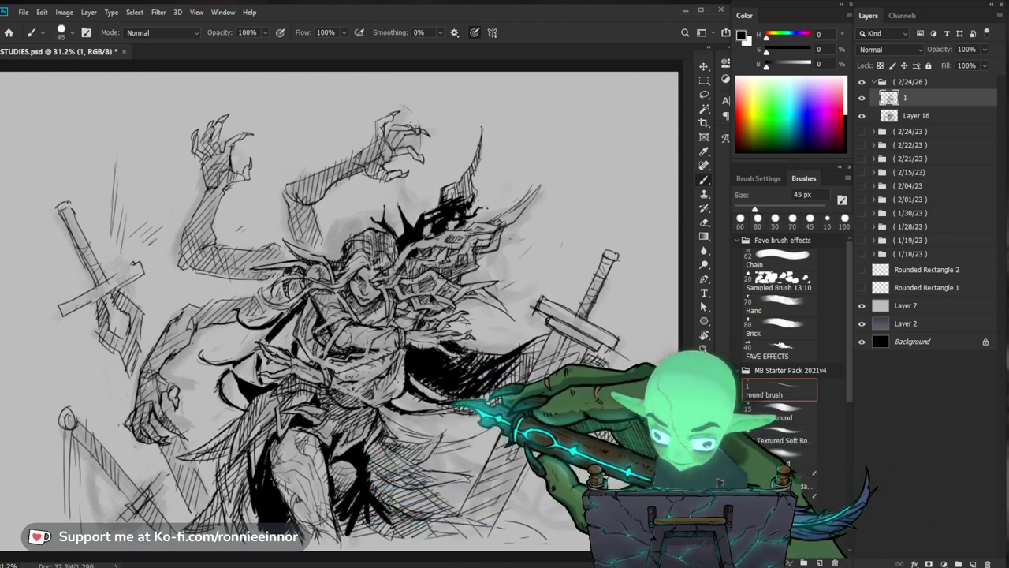
- Reduce the brush to about 40 px for the lower robe shadows
key("bracketleft")
key("bracketleft")
key("bracketright")
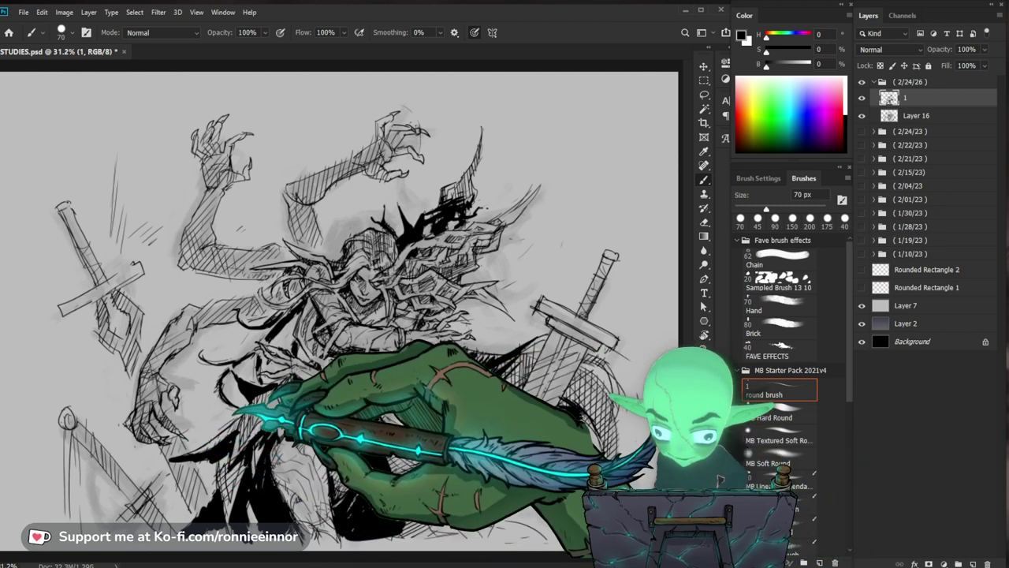
- Shrink the brush from 70 to 50 px for the robe shadows
key("bracketleft")
key("bracketleft")
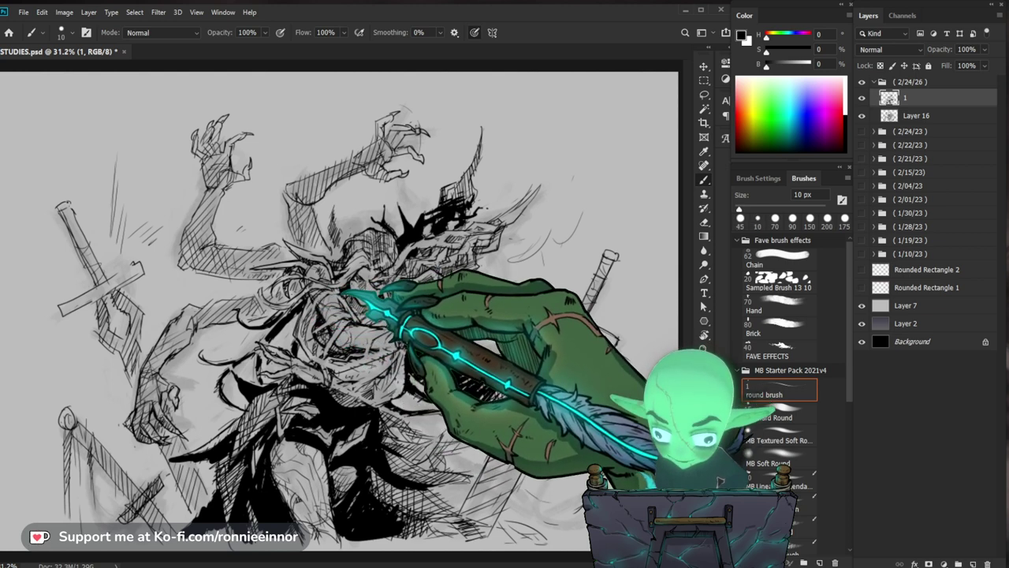
- Zoom from 31.2% to 82.3% around the elf's face and begin changing the brush size
key("z")
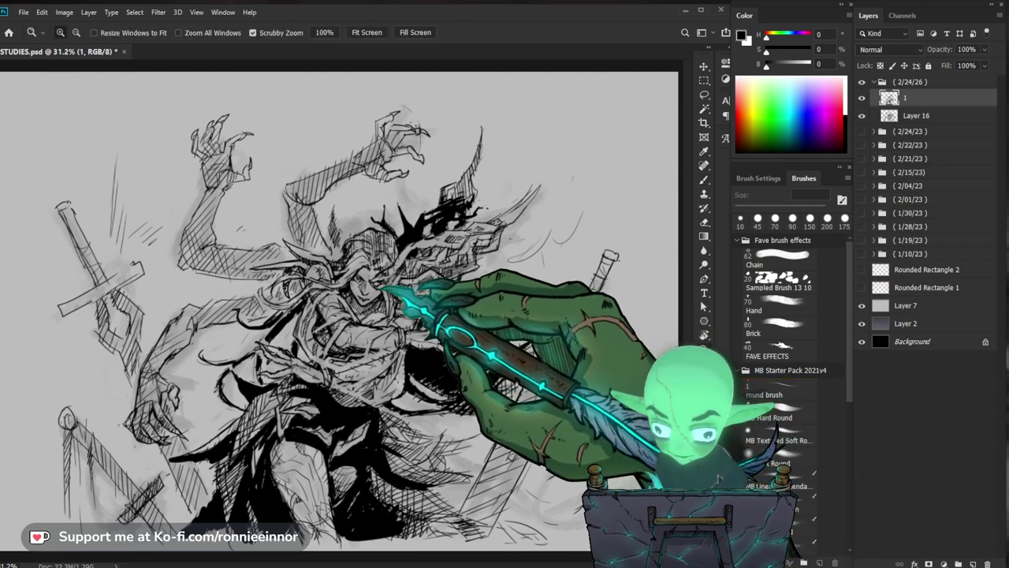
left_click_drag(370, 295, 442, 295)
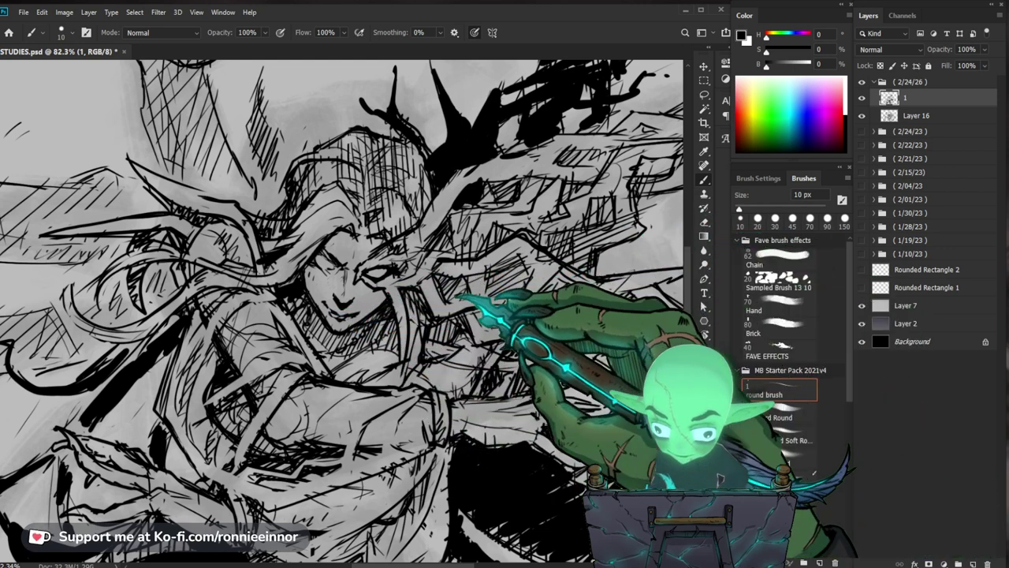
left_click(802, 195)
- Set the brush size to 5 px for fine ink lines on the hair
type("5")
key("Return")
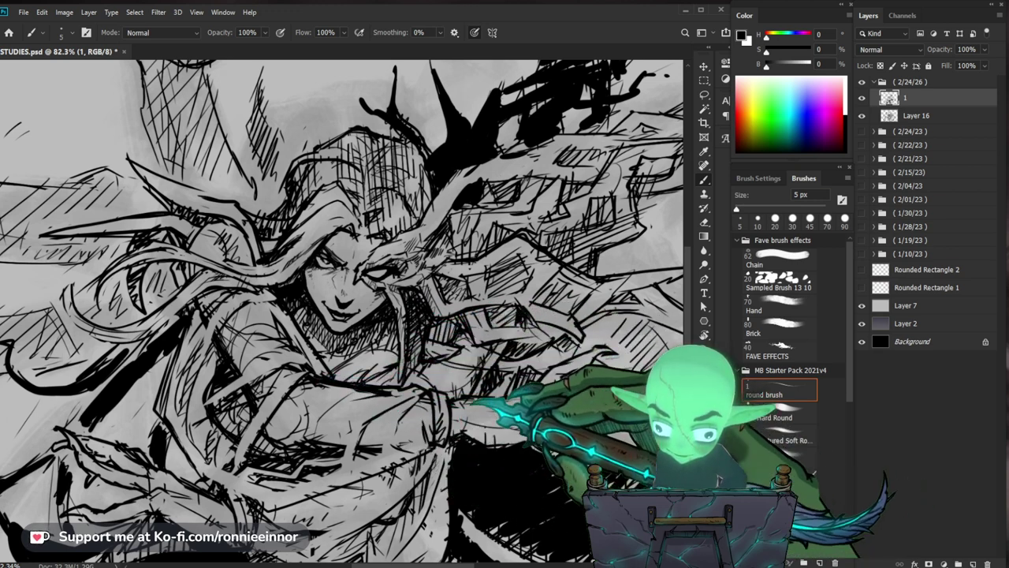
- Zoom out to see more of the hatched, shadowed elf sketch
key("z")
left_click_drag(354, 367, 315, 367)
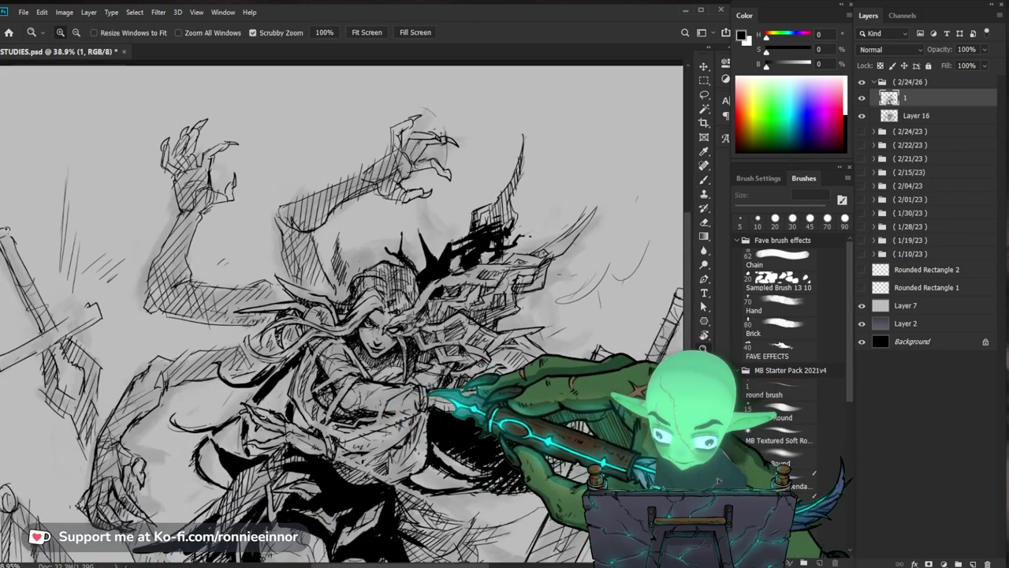
left_click_drag(377, 296, 442, 295)
key("b")
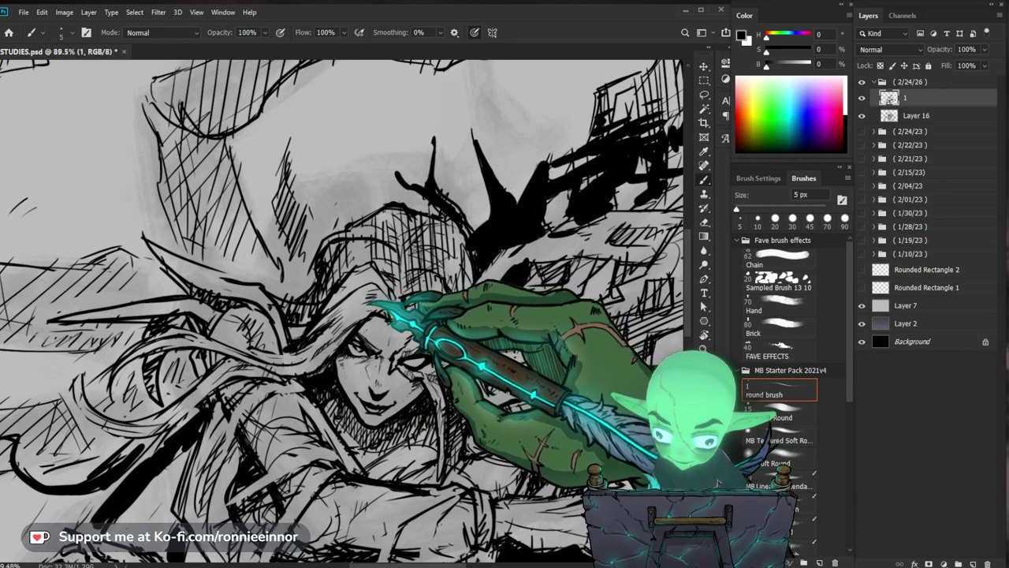
key("ctrl+0")
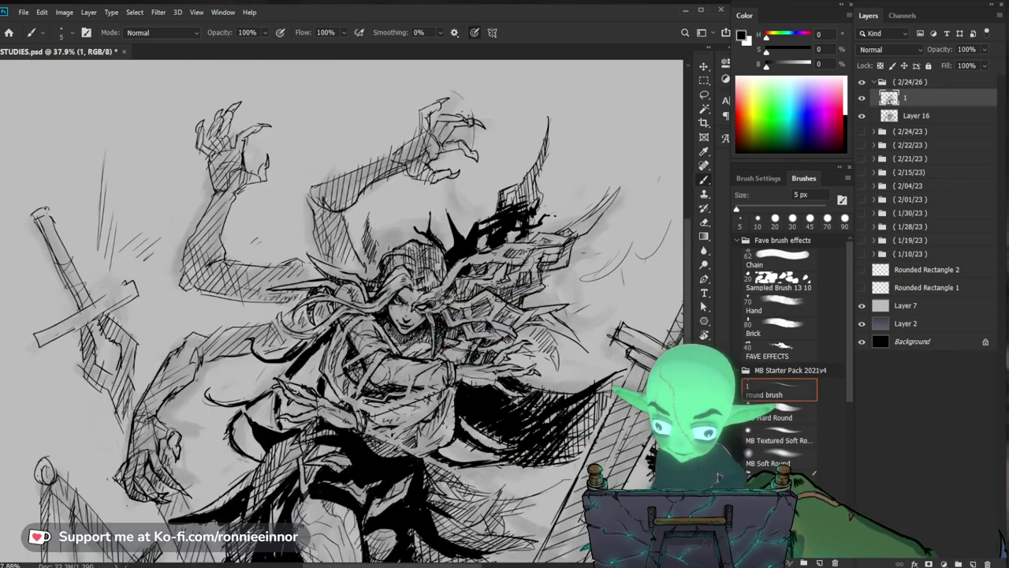
key("ctrl+plus")
key("ctrl+0")
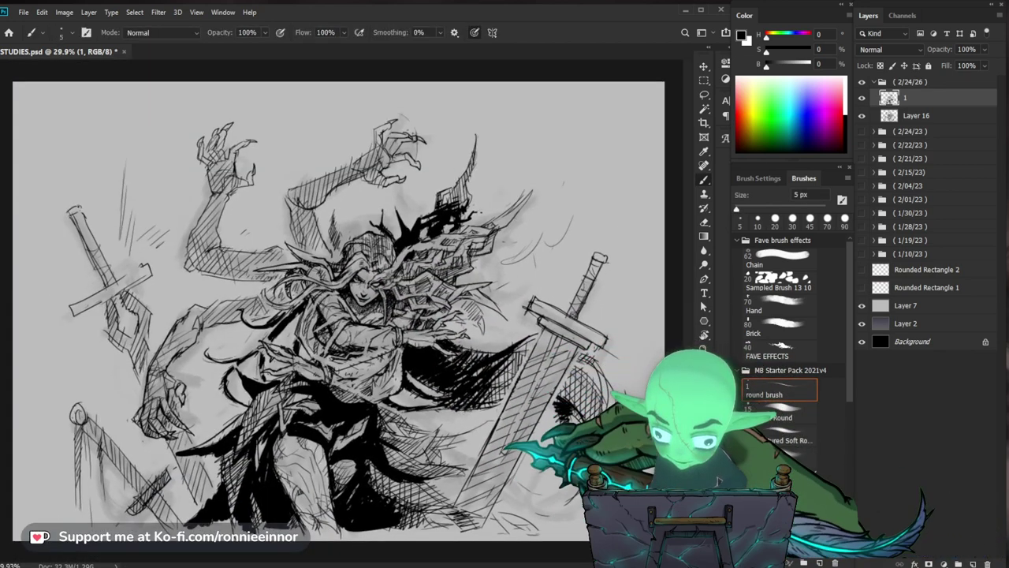
key("e")
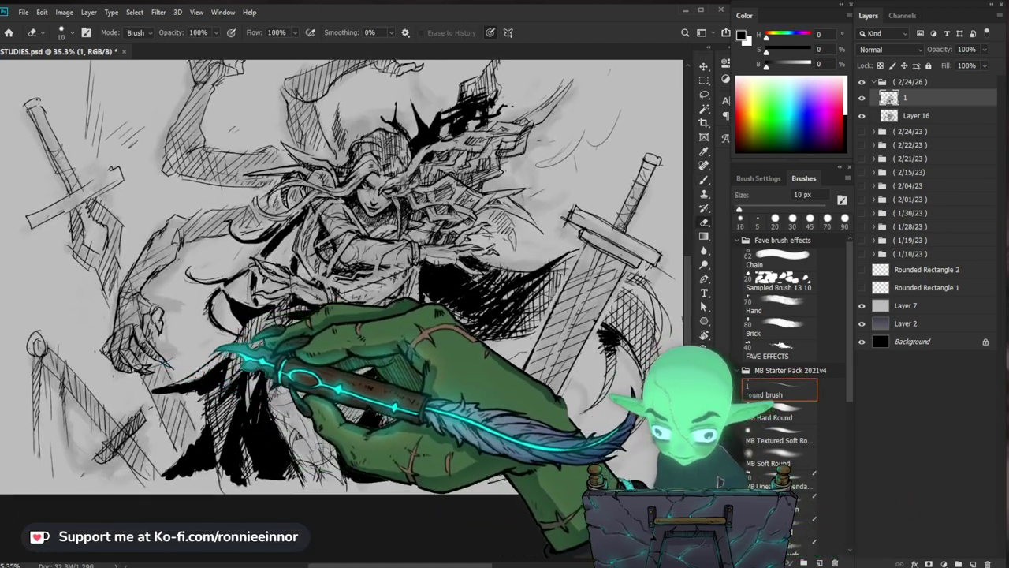
key("b")
key("ctrl+minus")
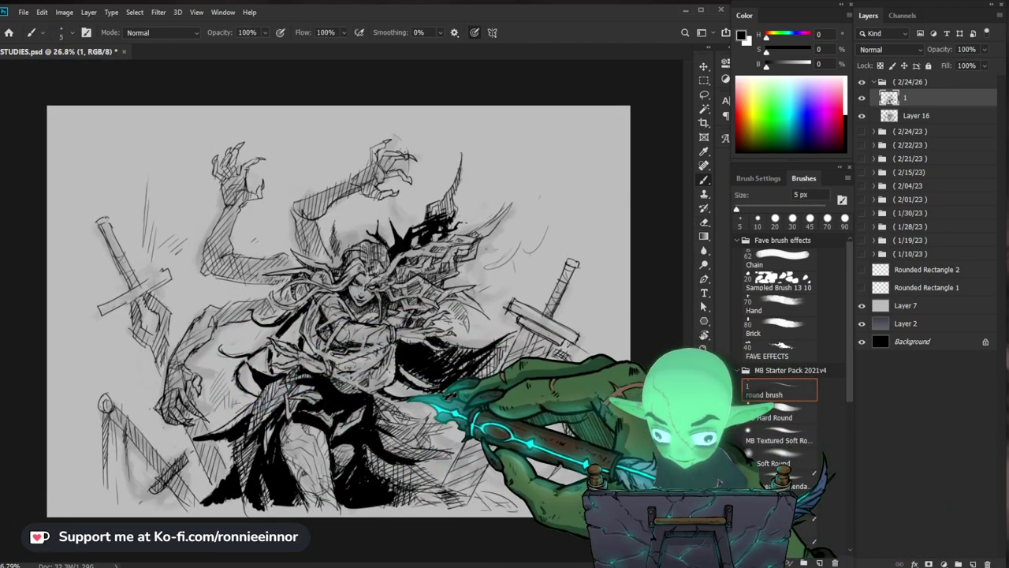
key("ctrl+plus")
key("ctrl+plus")
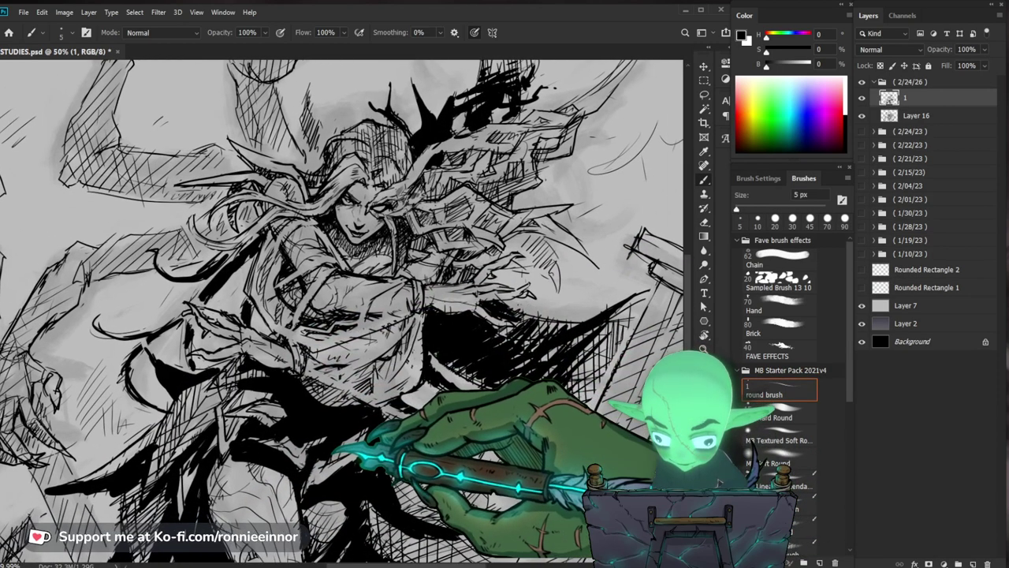
- Select the clawed hand on the figure's left and commit its resize to about 82%
key("z")
key("b")
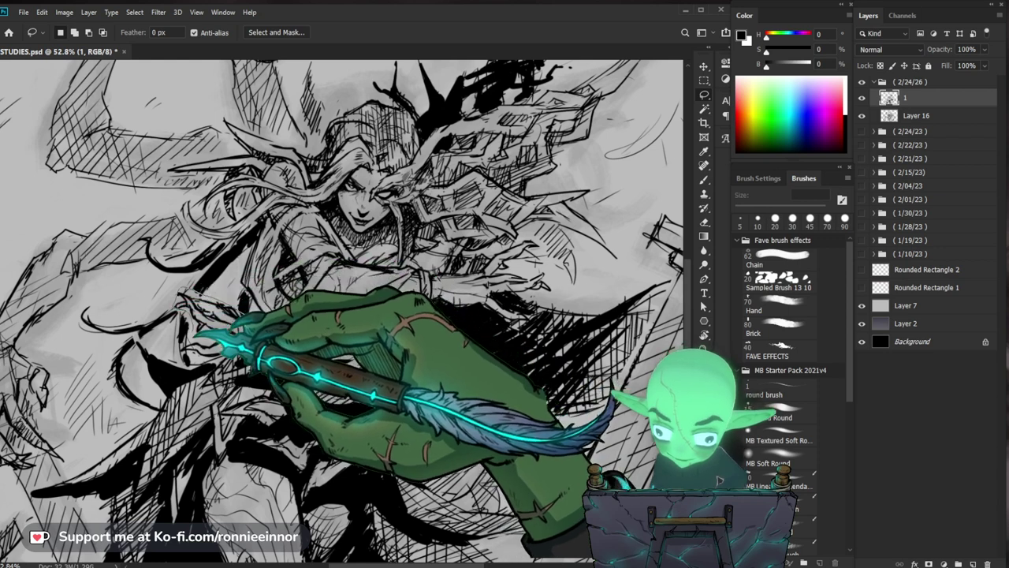
mouse_move(180, 300)
left_mouse_down()
mouse_move(275, 366)
mouse_move(284, 361)
left_mouse_up()
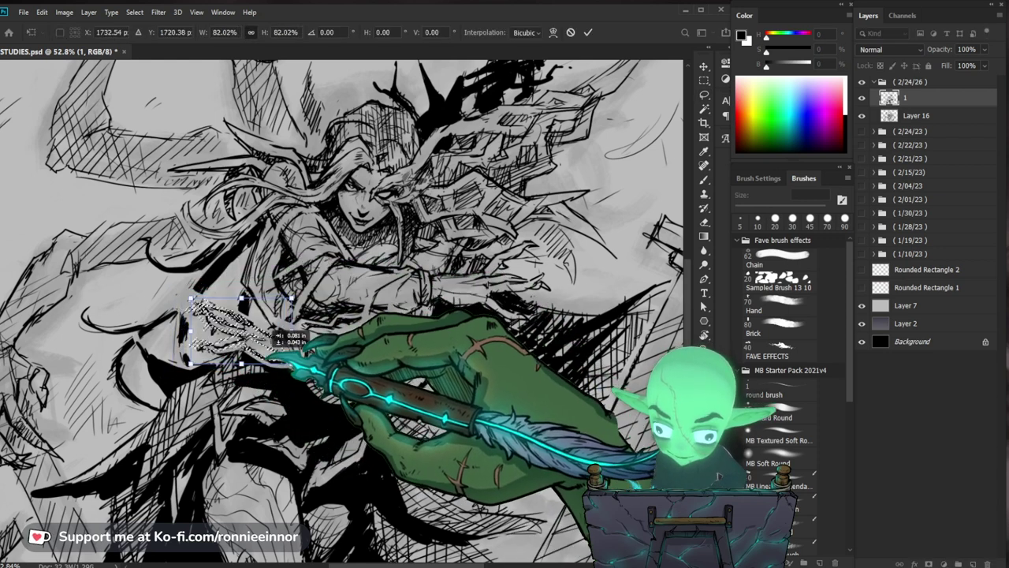
key("Return")
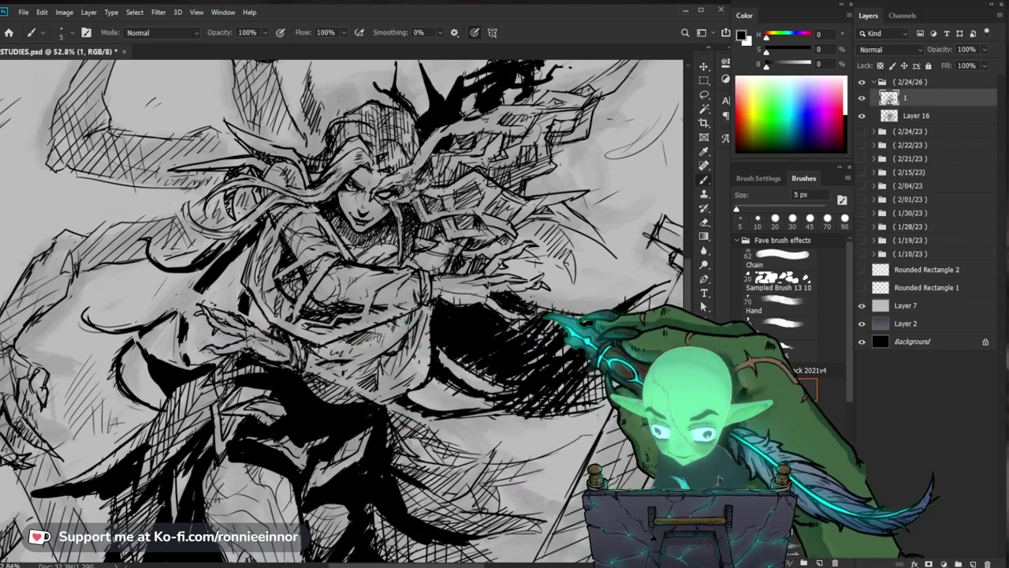
- Lasso the central outstretched hand, scale it to 84.86%, nudge it left, then deselect
left_click_drag(394, 315, 304, 339)
key("l")
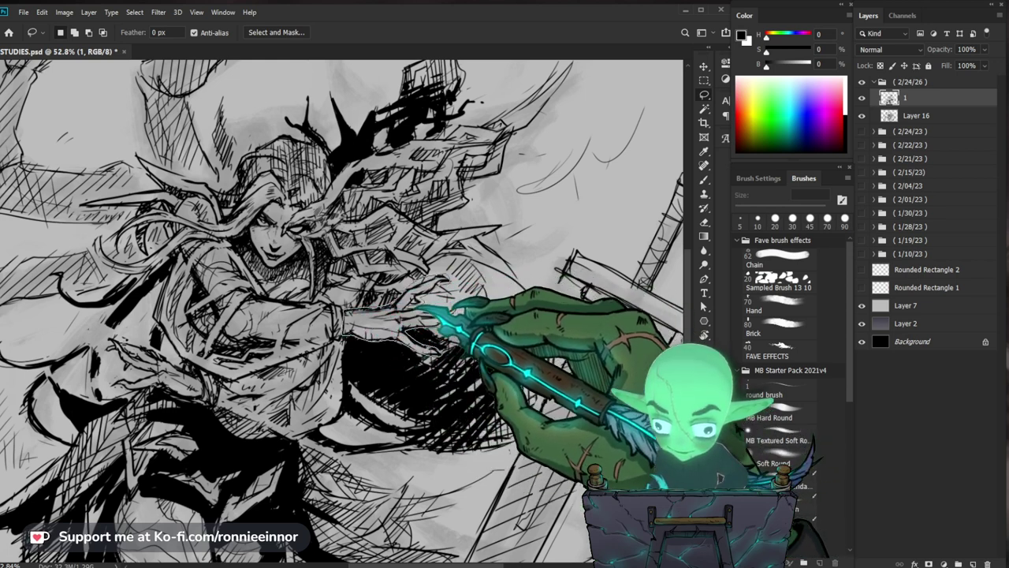
left_click_drag(469, 322, 398, 320)
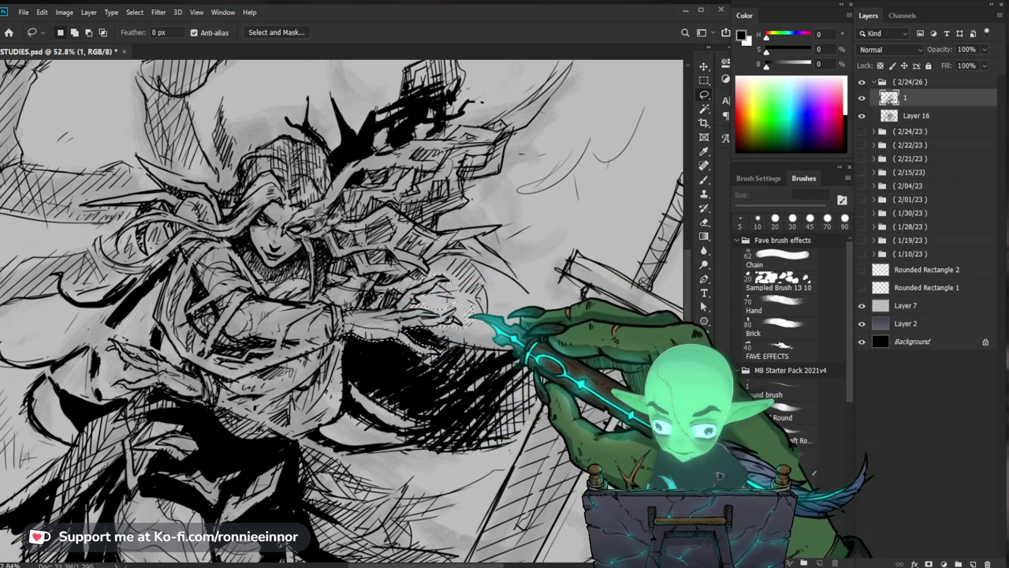
key("ctrl+t")
left_click_drag(475, 360, 455, 347)
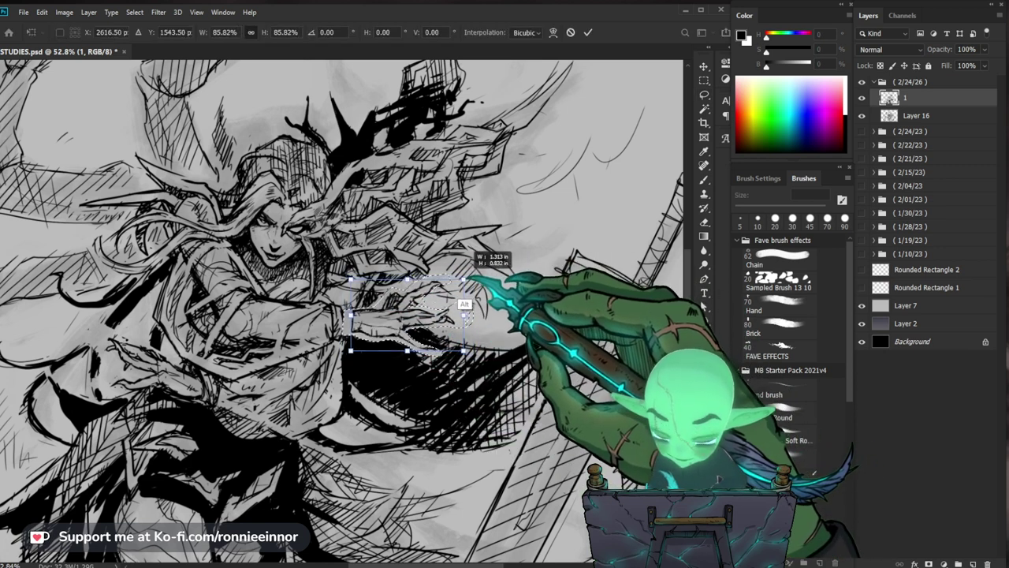
left_click_drag(423, 290, 414, 288)
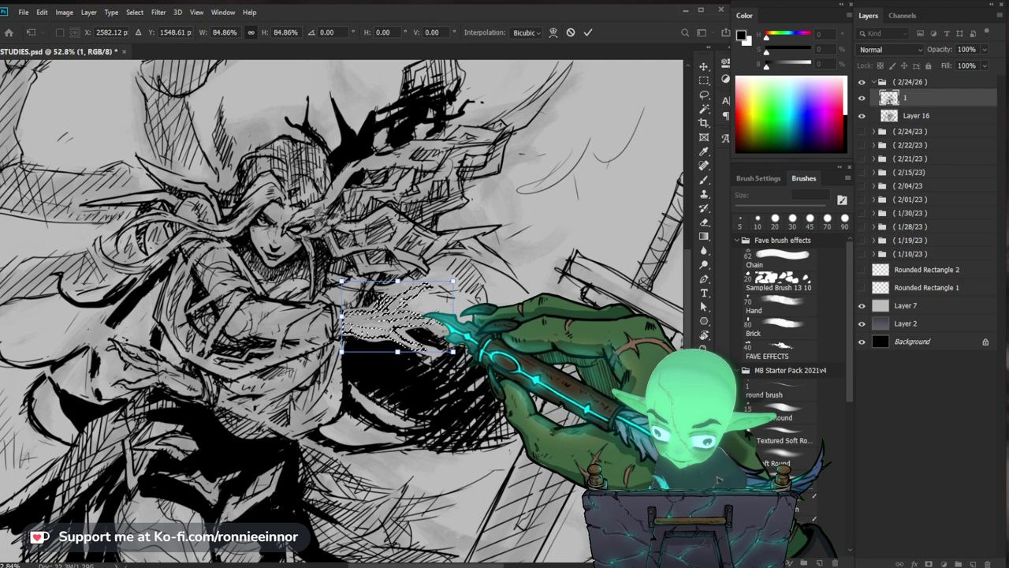
key("Return")
key("ctrl+d")
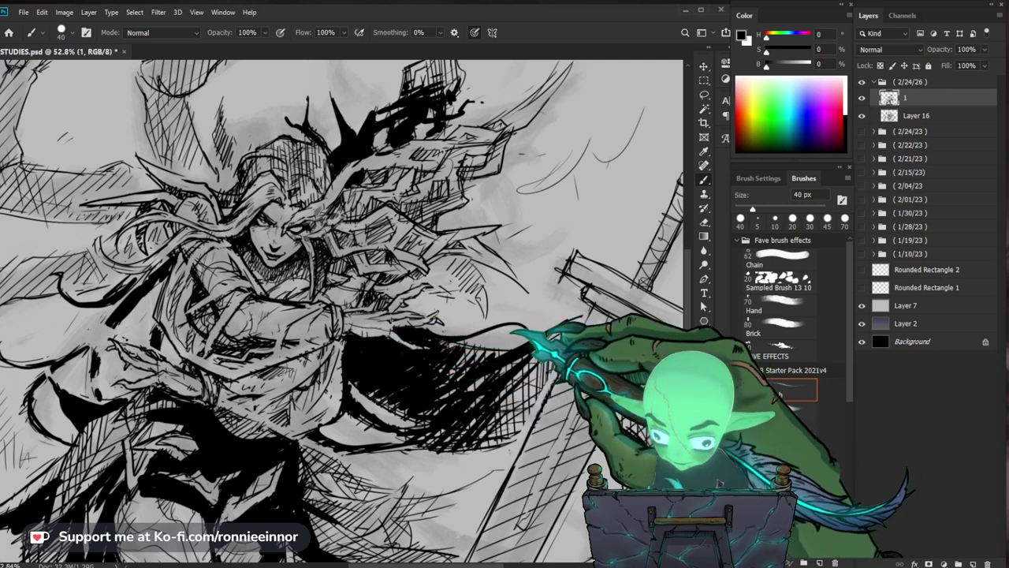
- Zoom in and reframe on the elf's face and upper body with the round brush active
scroll(406, 328, "down", 2)
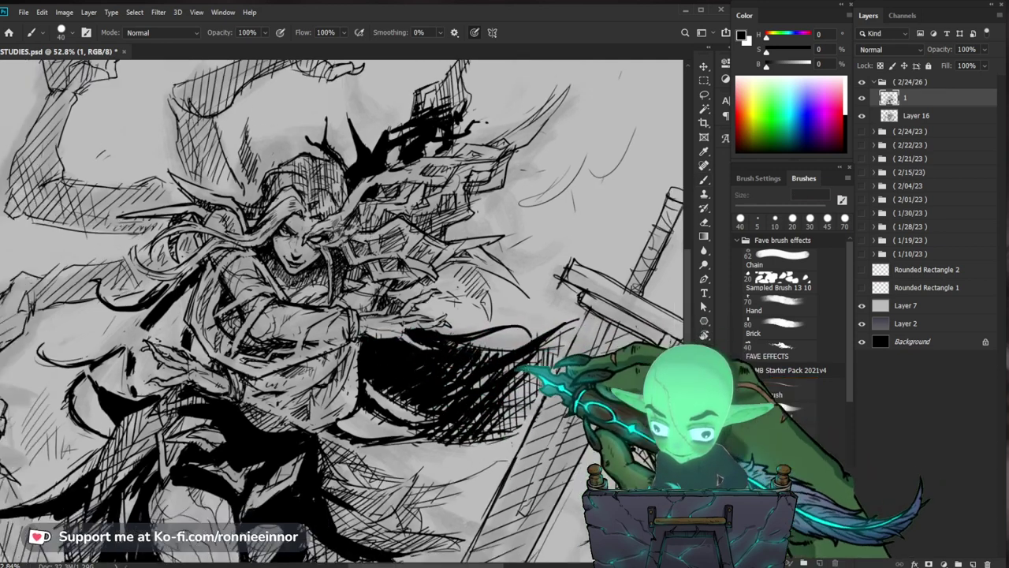
scroll(406, 328, "down", 2)
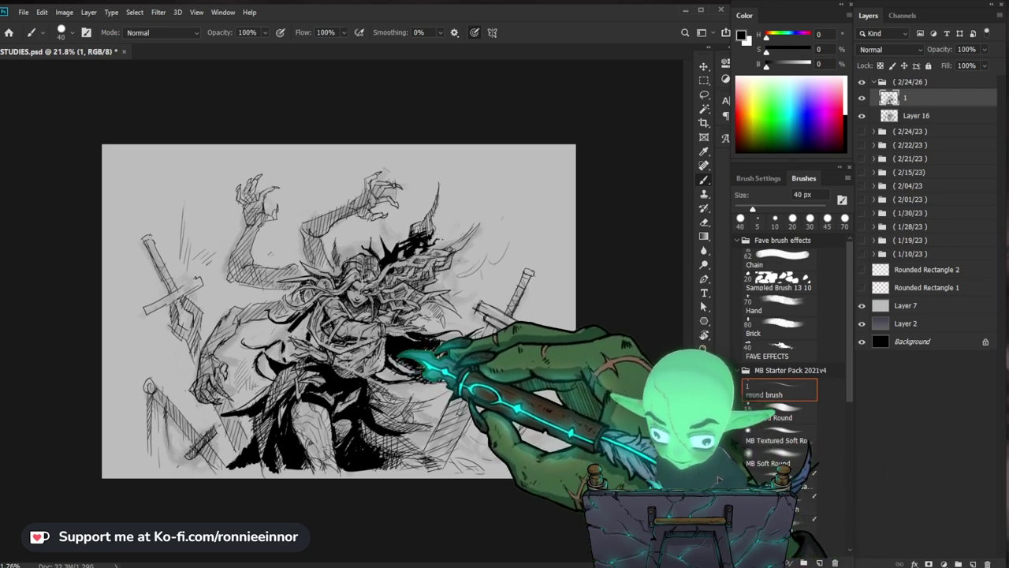
left_click_drag(361, 349, 375, 349)
key("b")
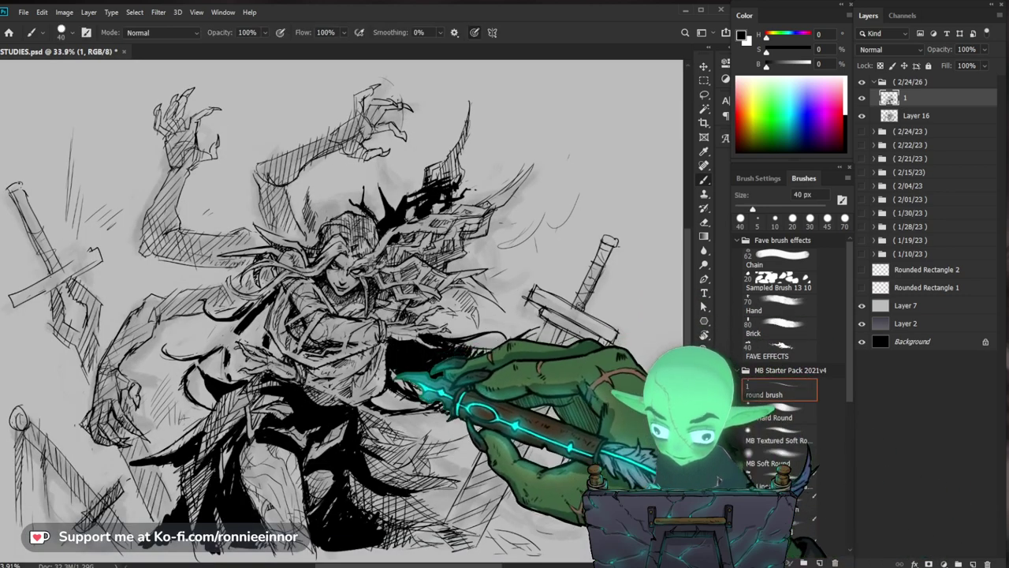
left_click_drag(410, 299, 375, 293)
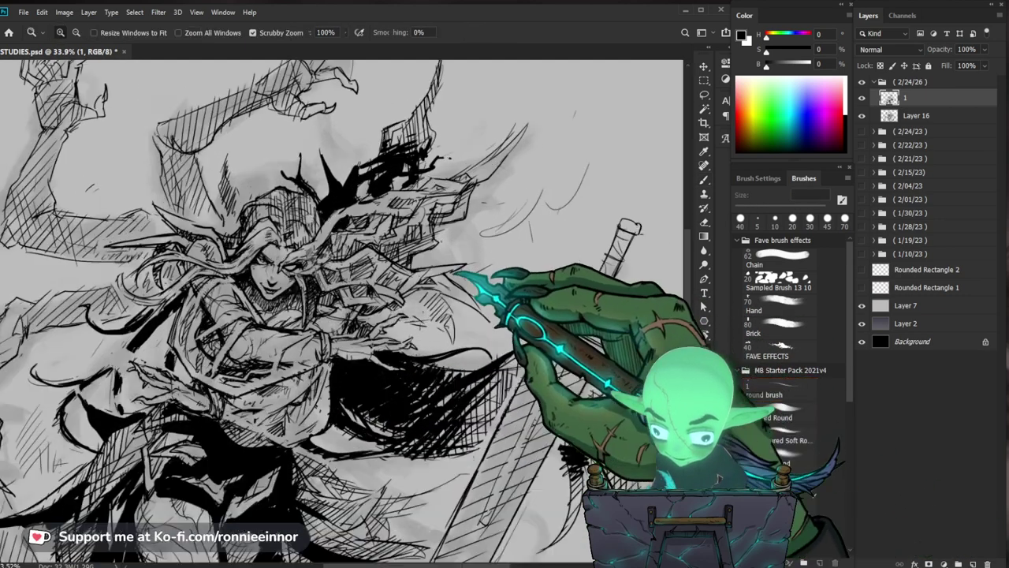
left_click_drag(410, 261, 441, 261)
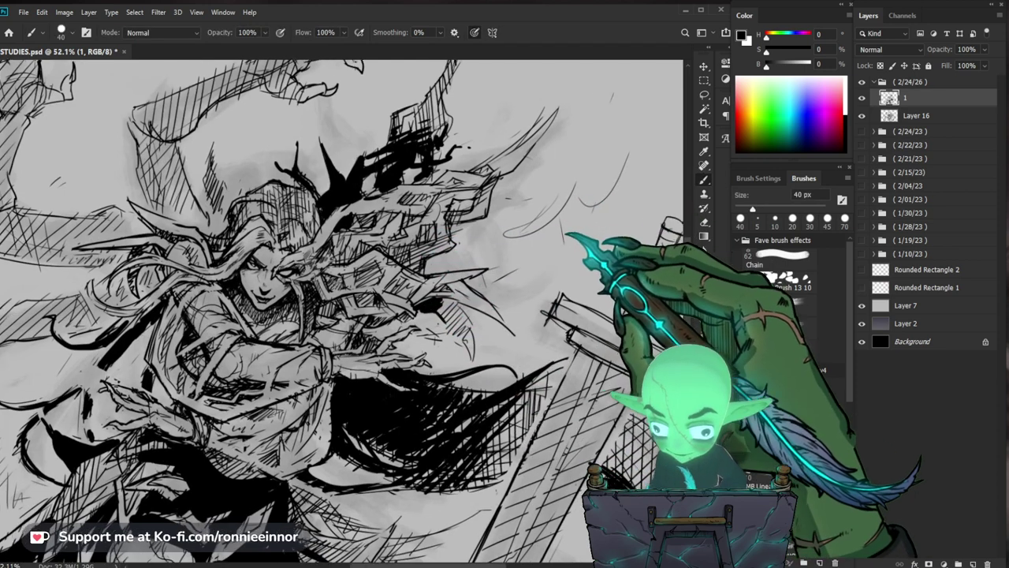
left_click_drag(409, 262, 432, 268)
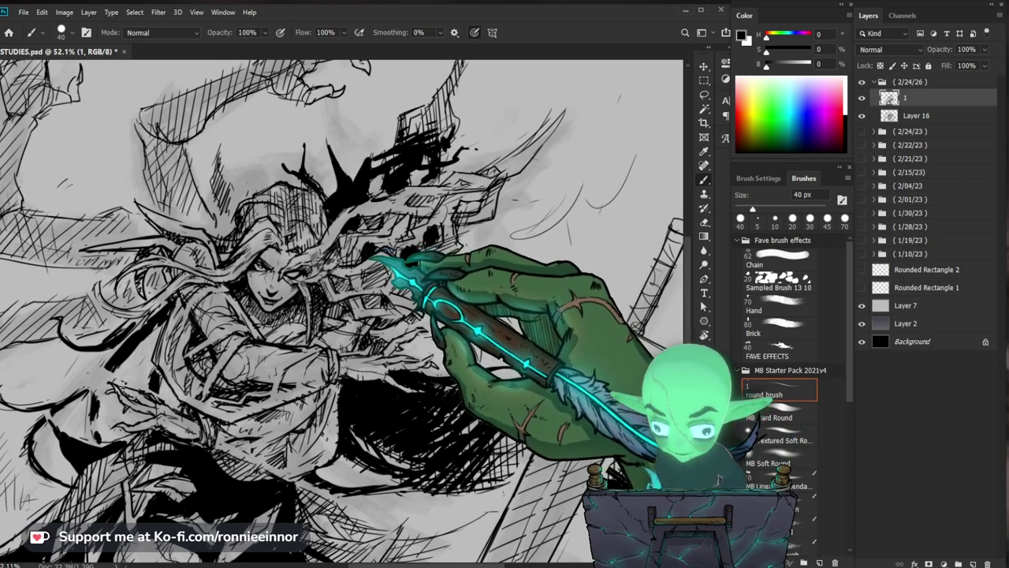
left_click_drag(371, 249, 346, 249)
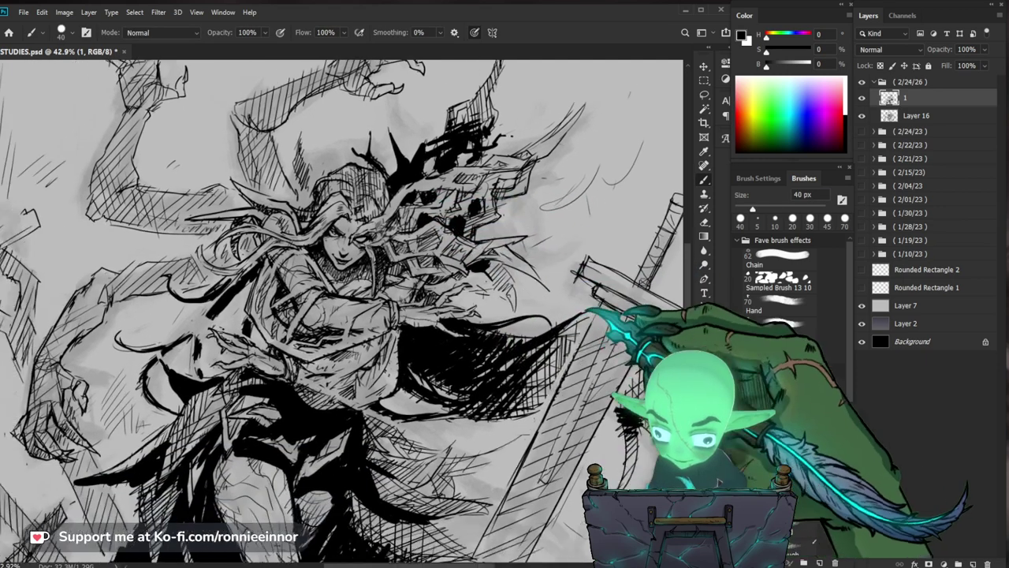
left_click_drag(654, 428, 541, 214)
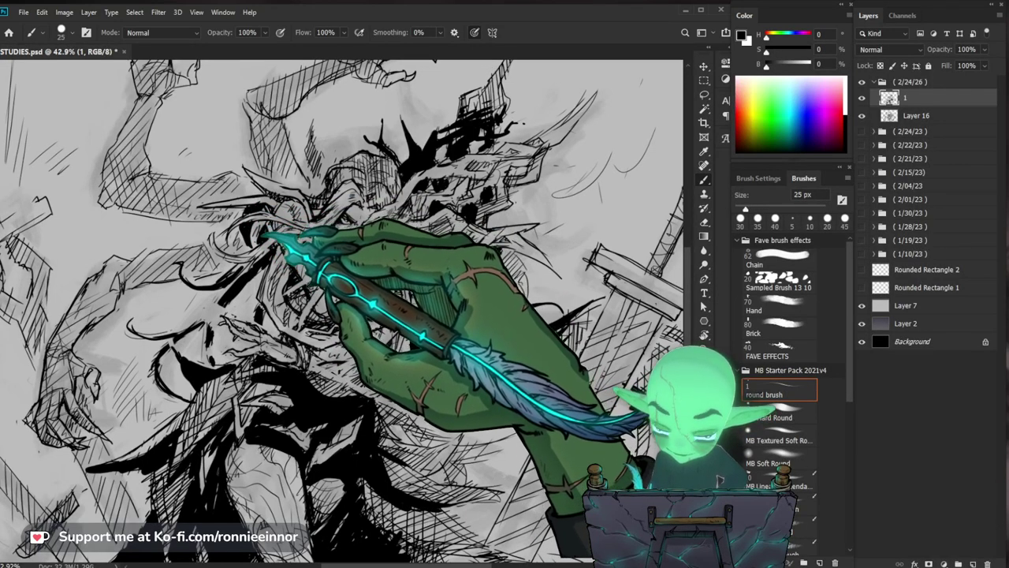
left_click_drag(484, 214, 498, 217)
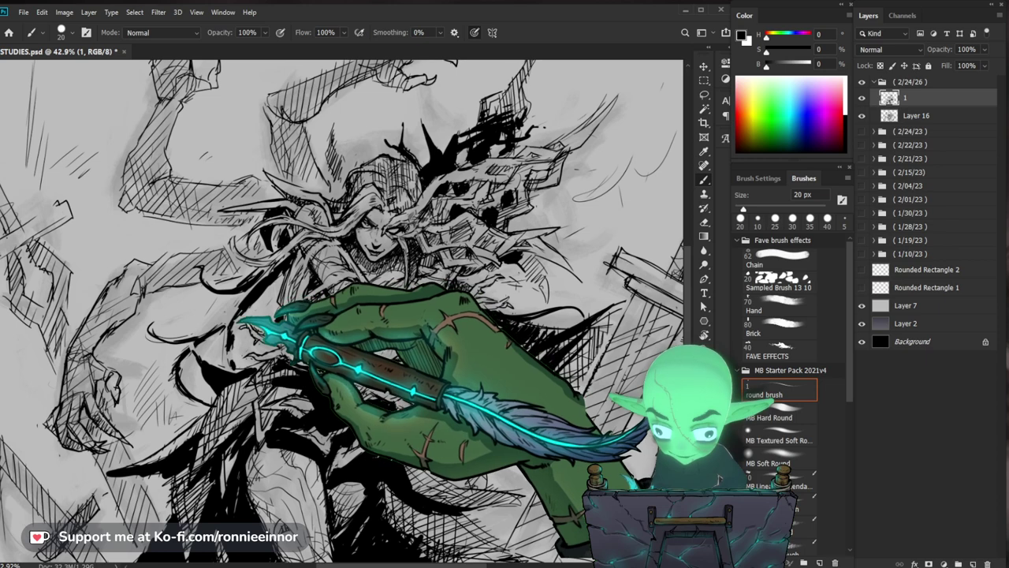
- Erase stray ink marks around the figure, then fit the whole drawing on screen
key("ctrl+space")
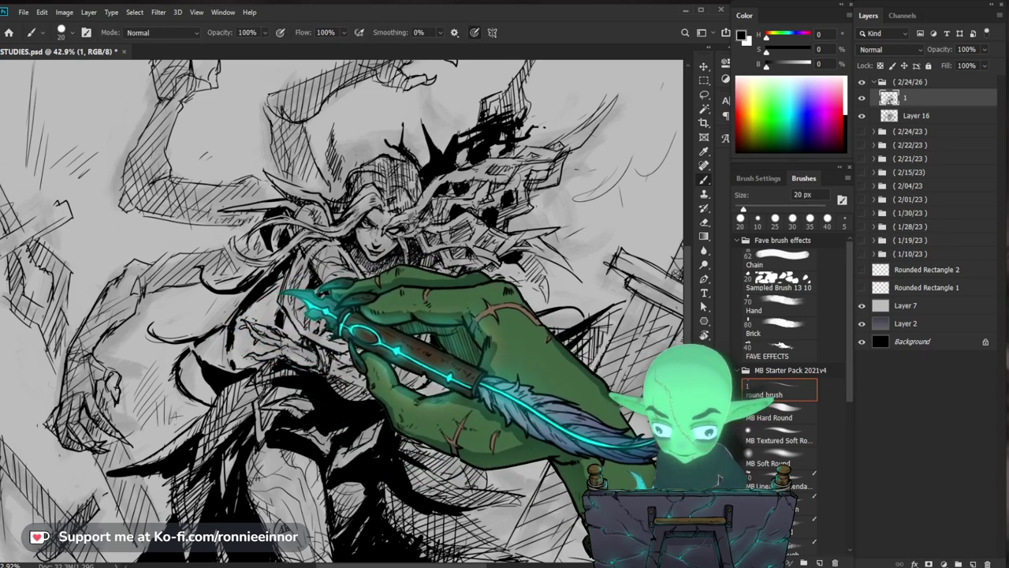
left_click_drag(339, 315, 338, 303)
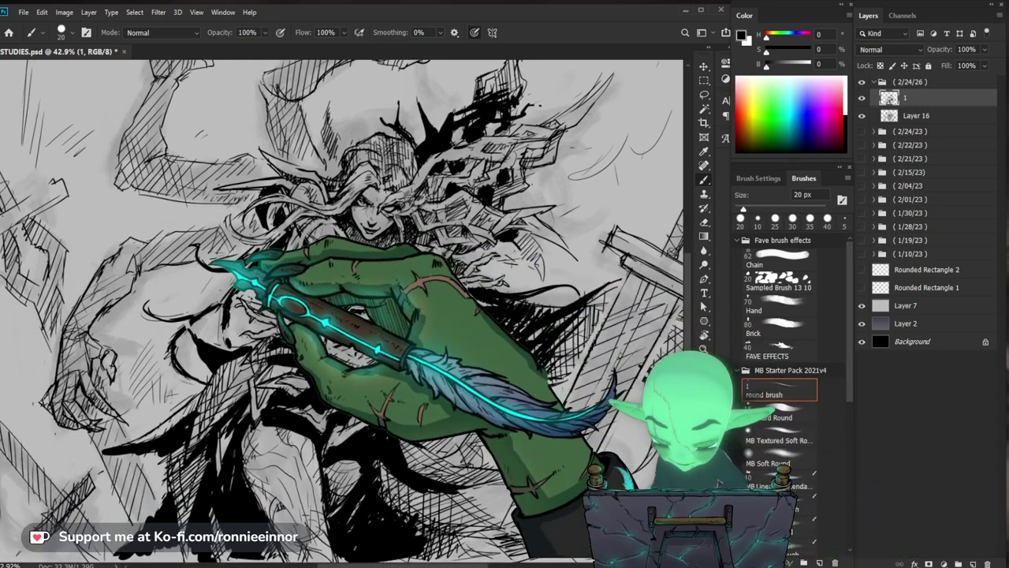
key("e")
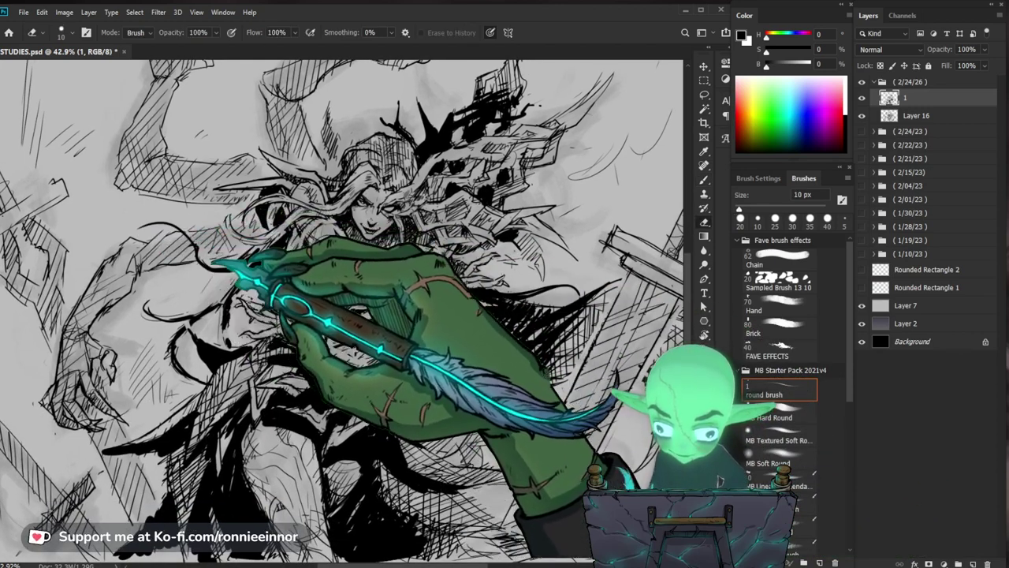
key("z")
left_click_drag(339, 315, 299, 316)
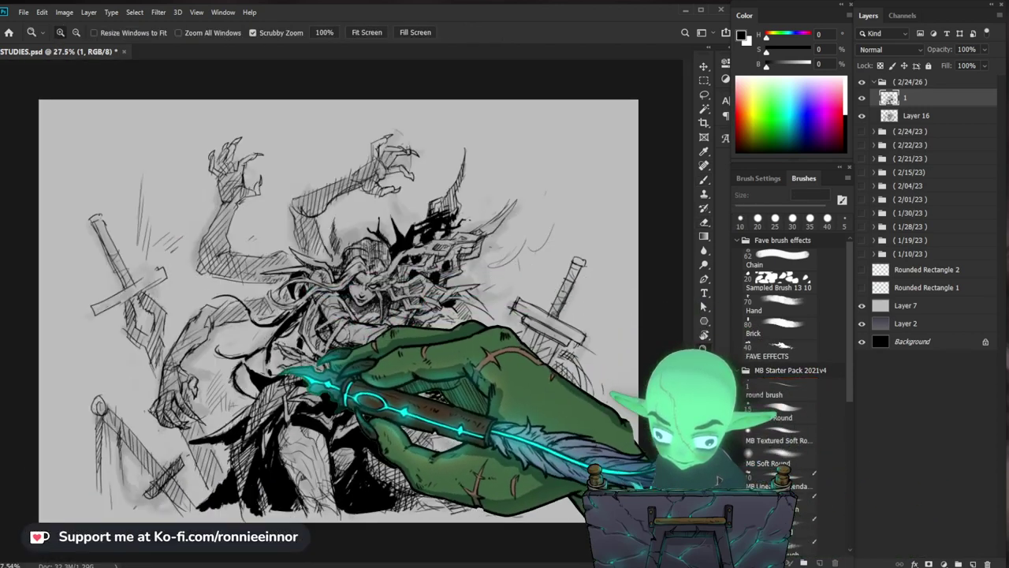
left_click_drag(289, 365, 339, 365)
key("b")
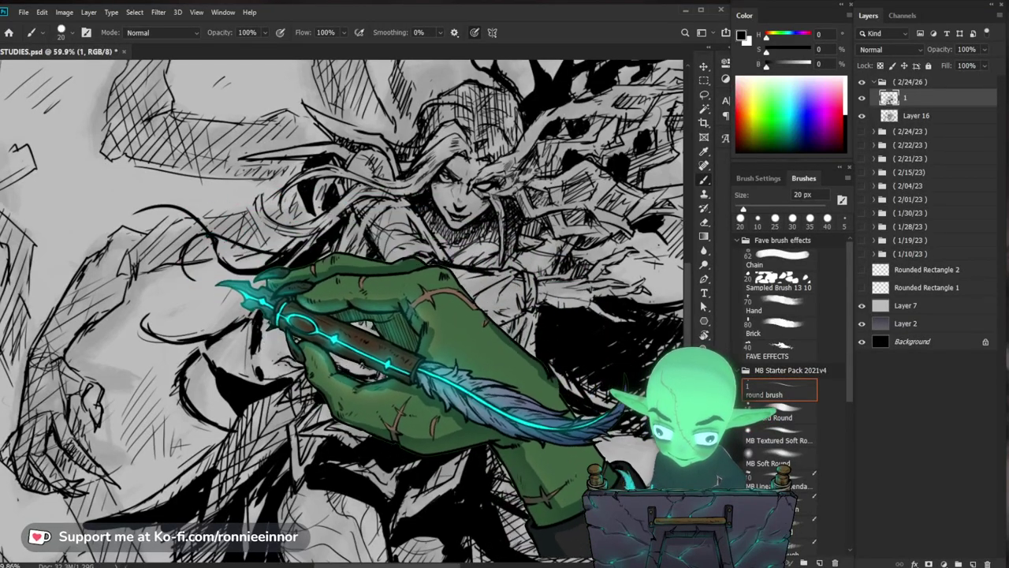
key("e")
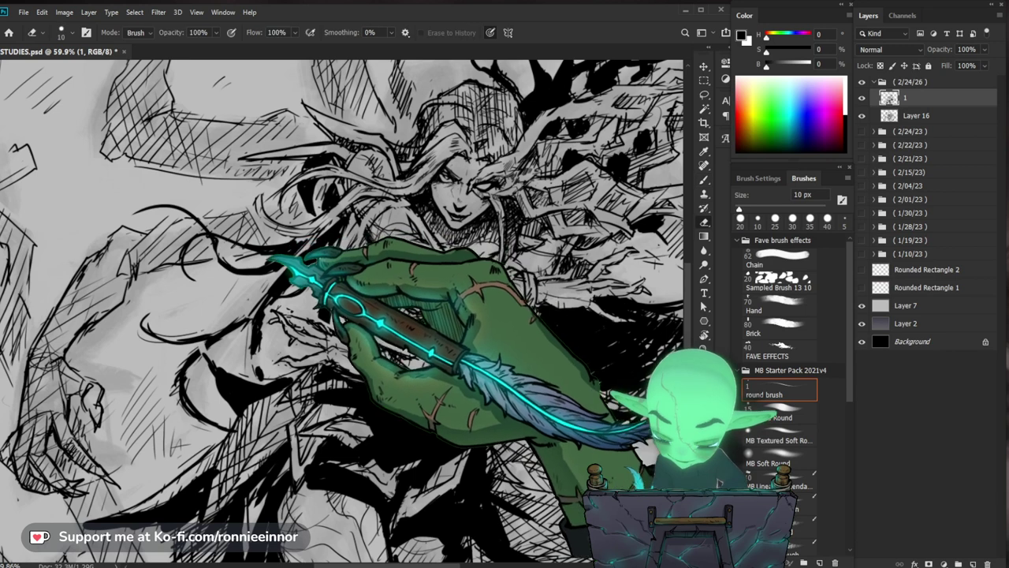
key("ctrl+0")
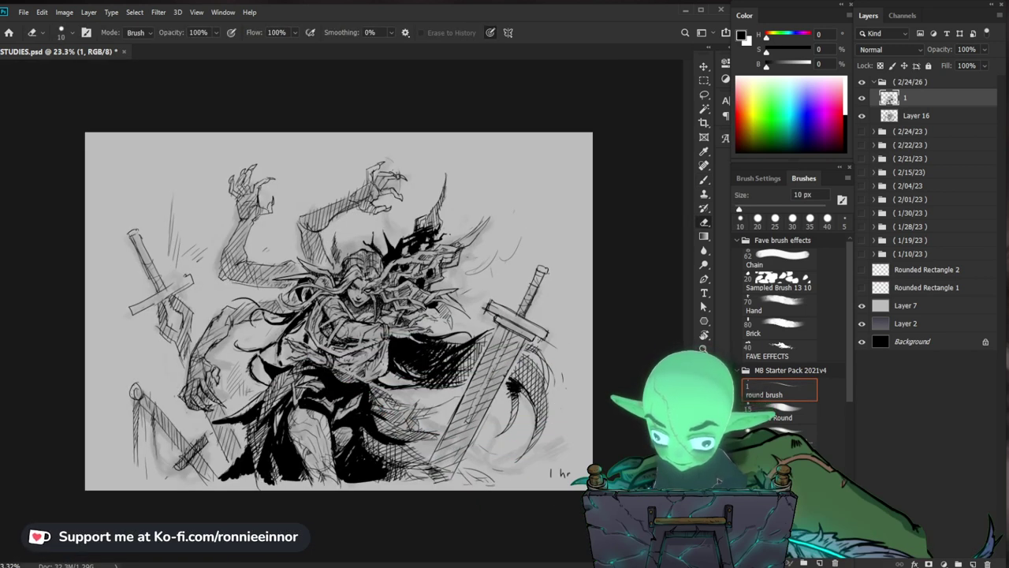
- Paint more black strands on the cloak and hair, then zoom out to review
key("b")
scroll(288, 331, "up", 2)
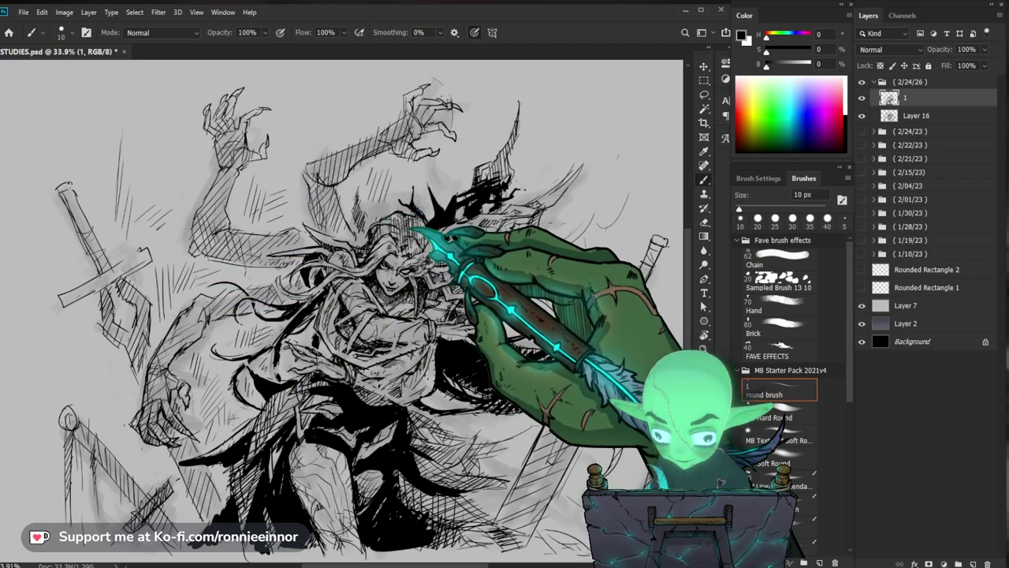
key("ctrl+minus")
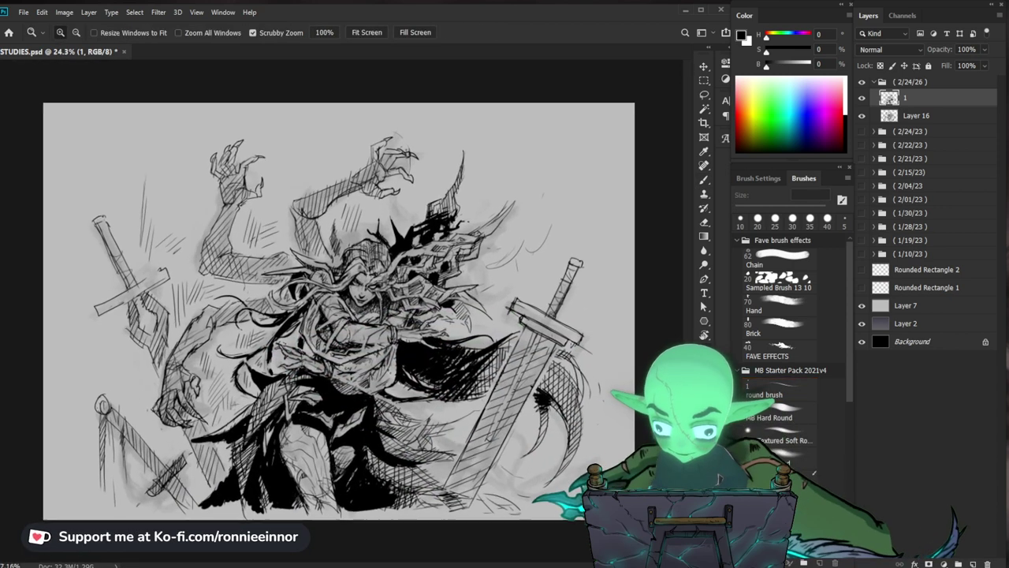
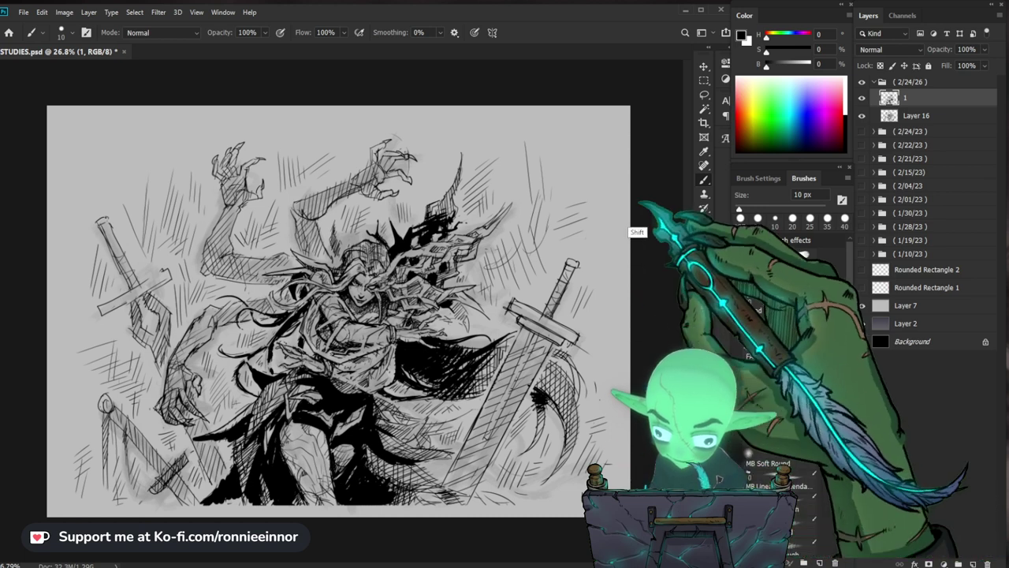
- Select the MB Starter Pack round brush preset, then enlarge it to 90 px for inking
key("shift")
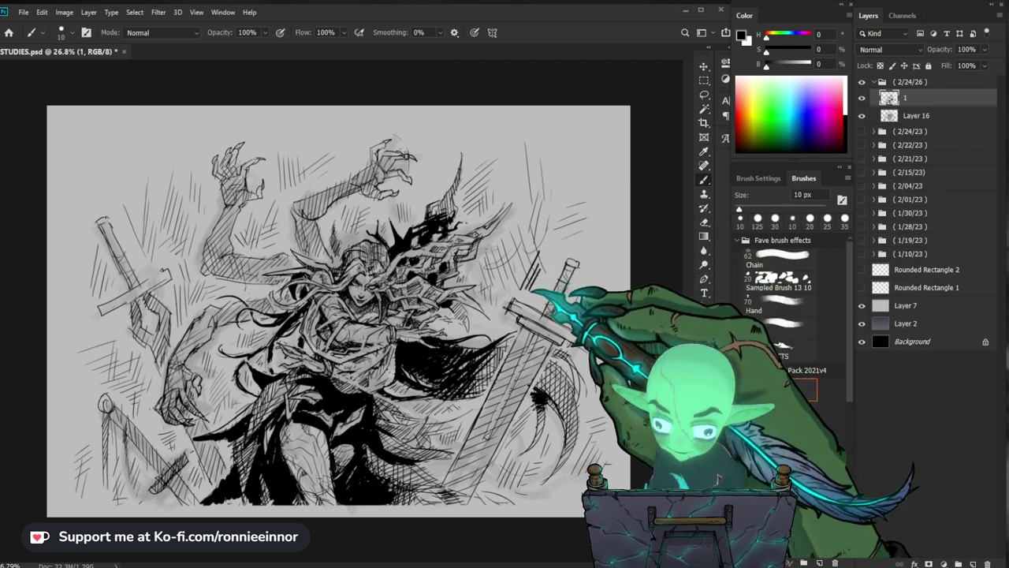
left_click(779, 390)
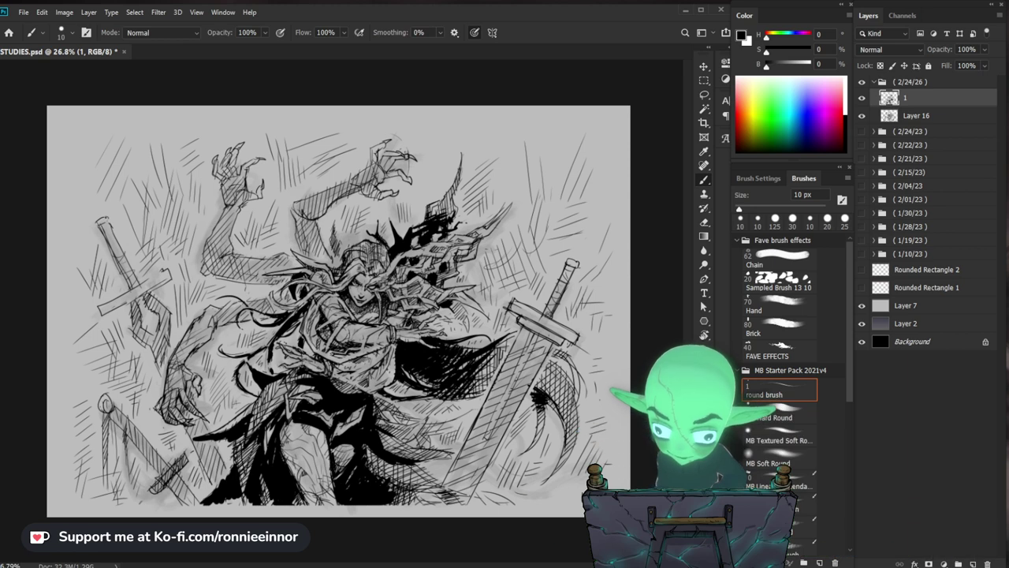
key("bracketright")
key("bracketright")
key("bracketright")
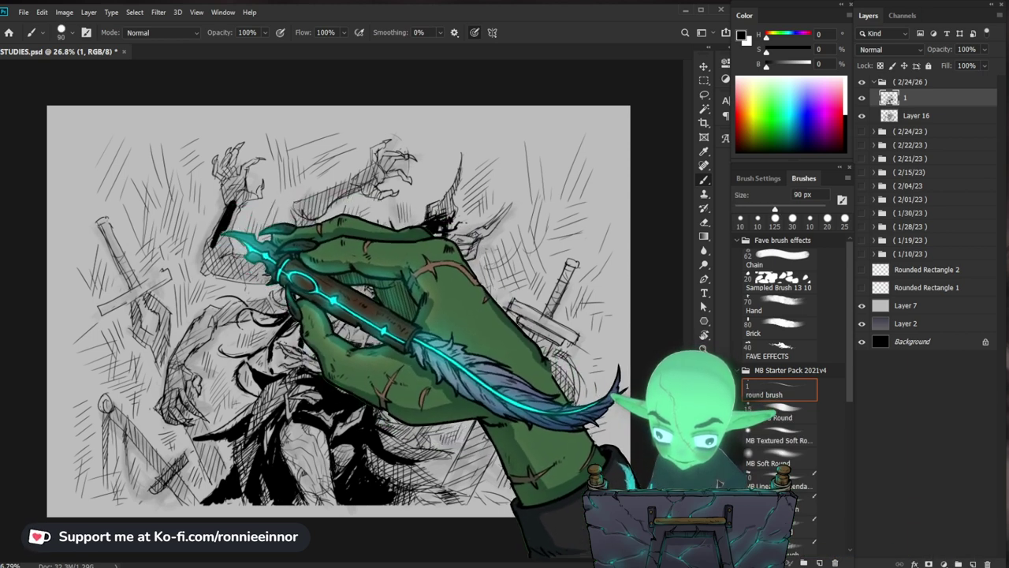
- Resize the brush to about 60 px and ink the left sword's crossguard and blade solid black
key("bracketleft")
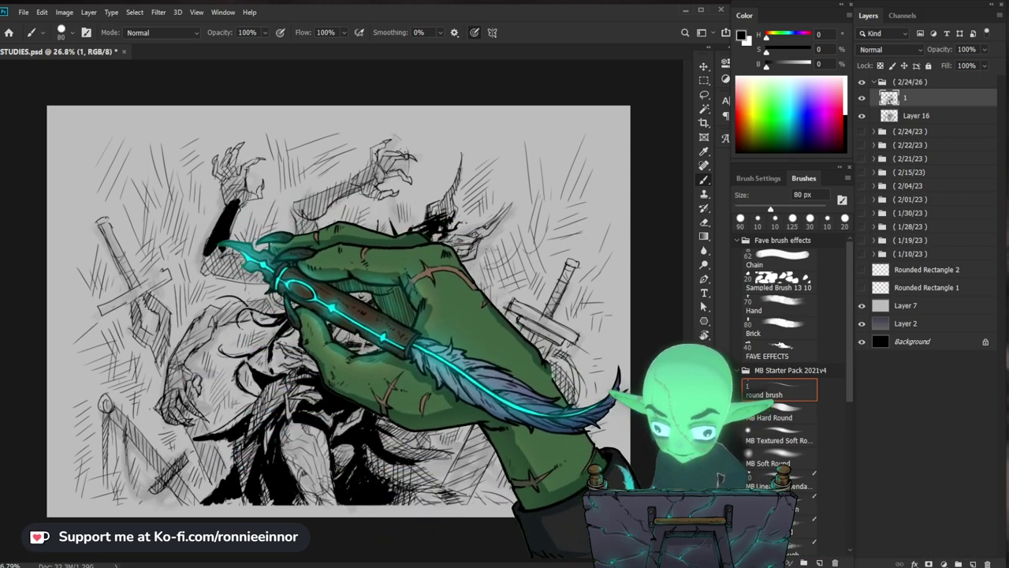
key("bracketleft")
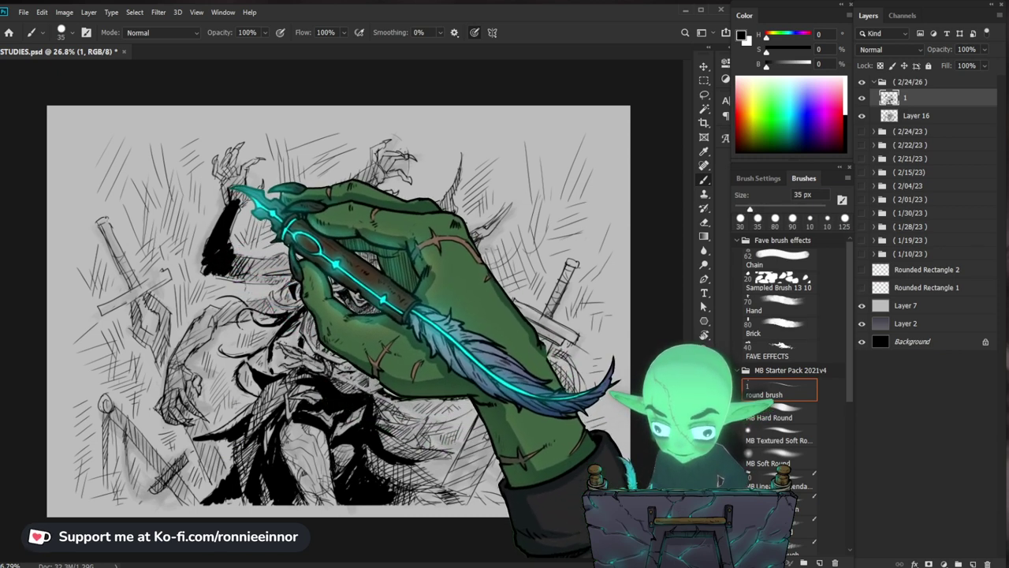
key("bracketright")
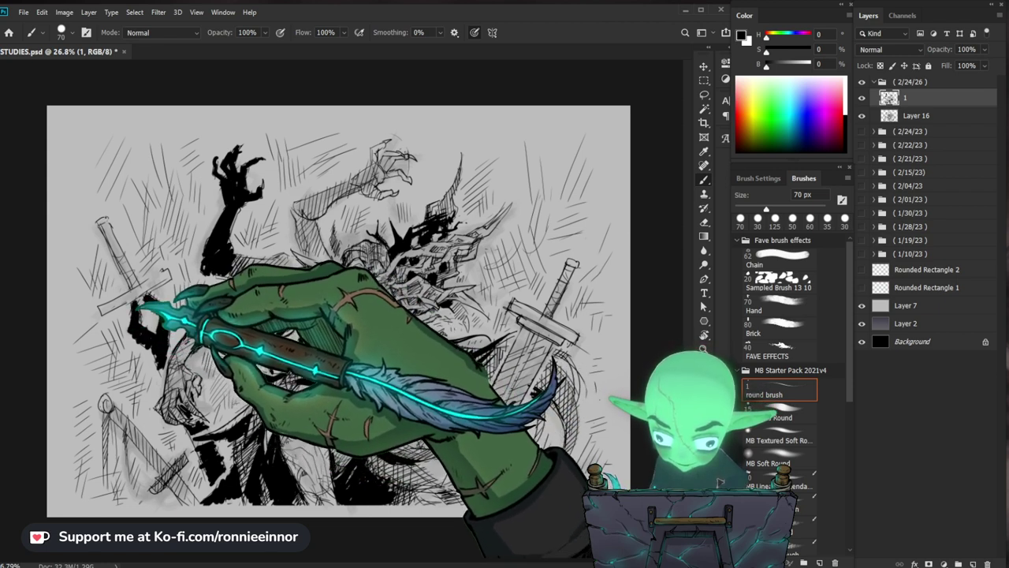
left_click_drag(170, 273, 96, 312)
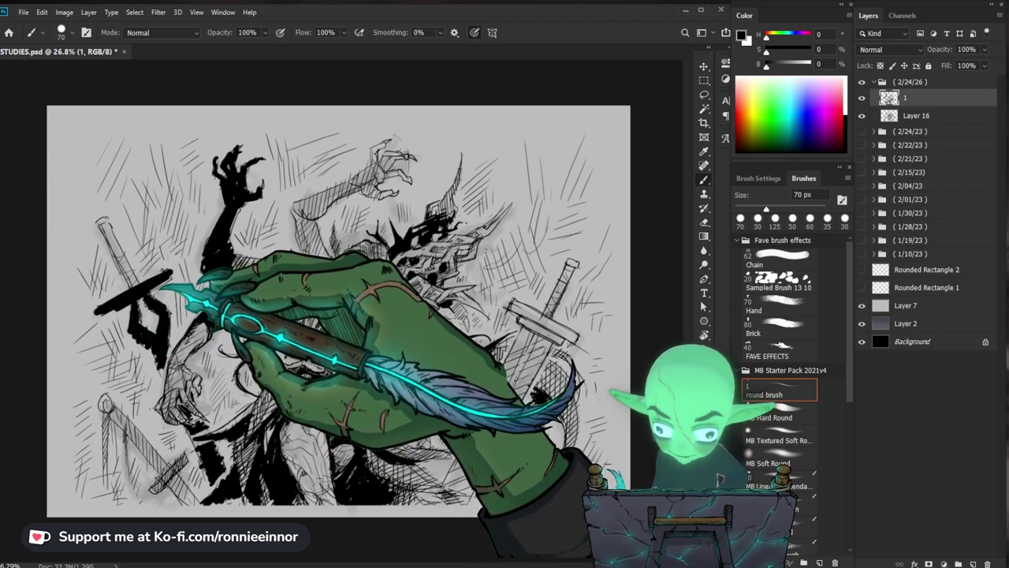
left_click_drag(101, 224, 142, 276)
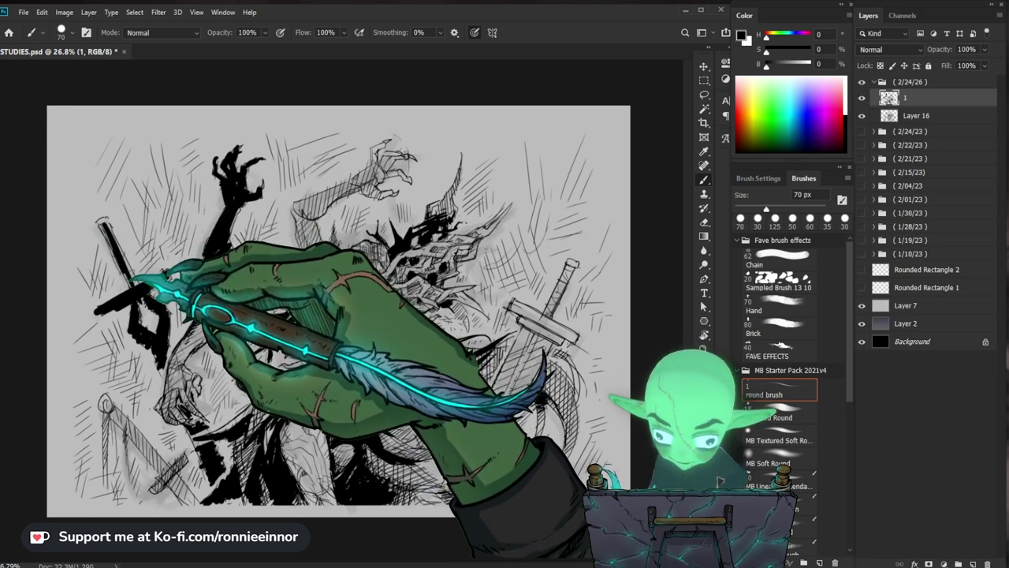
left_click_drag(90, 222, 118, 214)
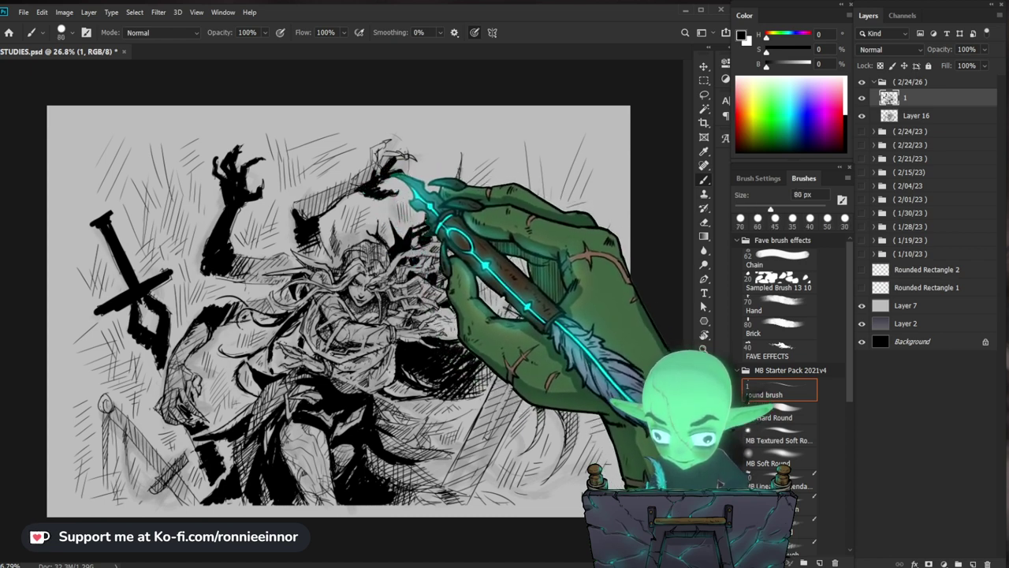
- Adjust the brush between 90 px and 40 px for black fills on the right arm and lower robe
key("bracketright")
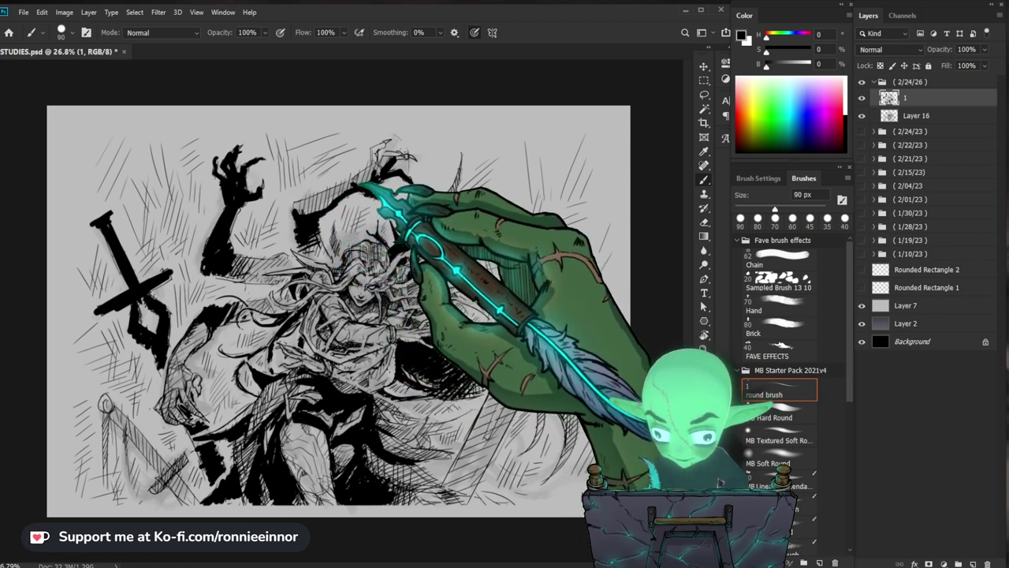
key("bracketleft")
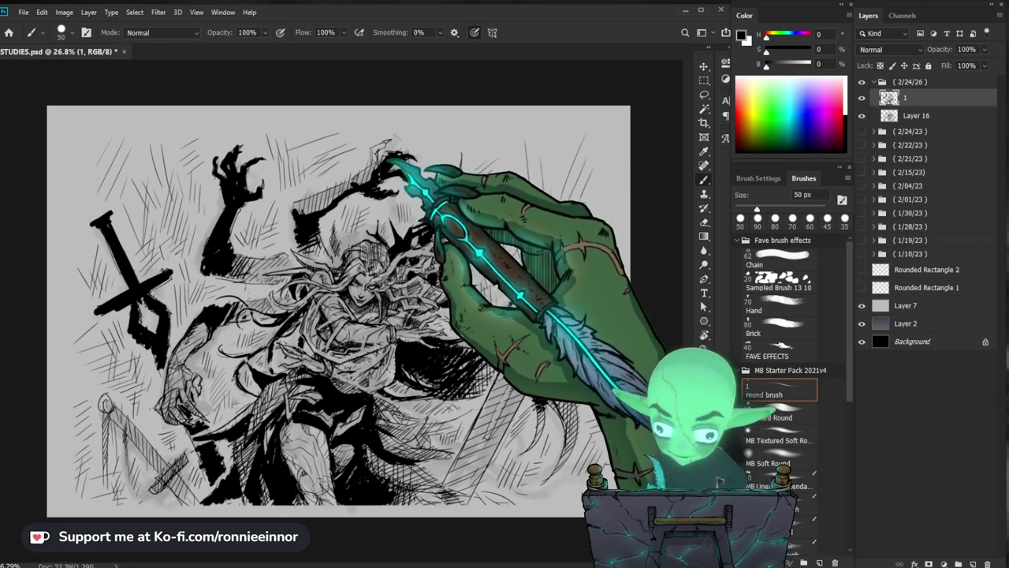
key("bracketright")
key("bracketright")
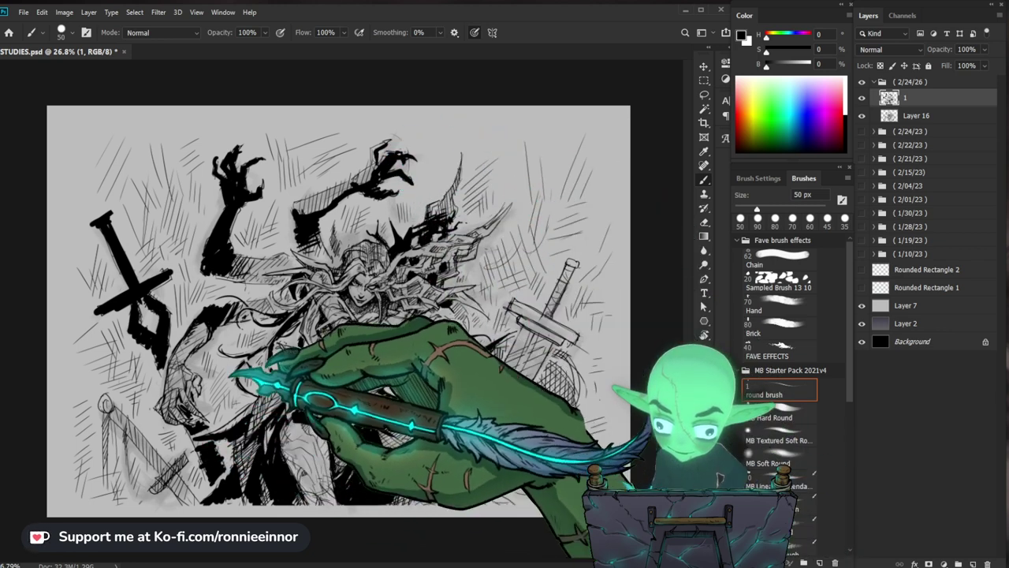
key("bracketleft")
key("bracketleft")
key("bracketleft")
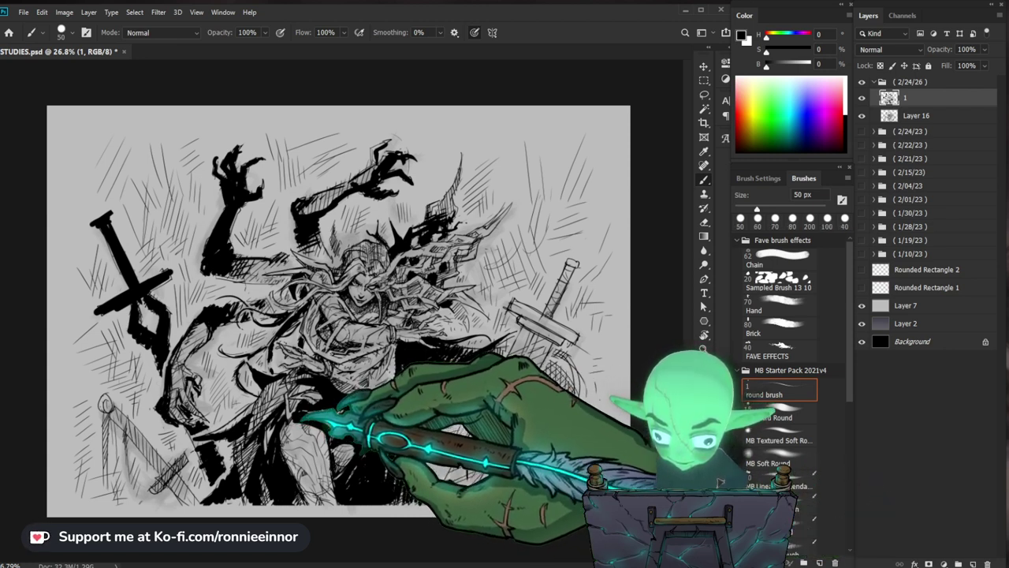
- Resize the brush between 45 px and 100 px to fill the right sword blade and lower-left dagger
key("bracketleft")
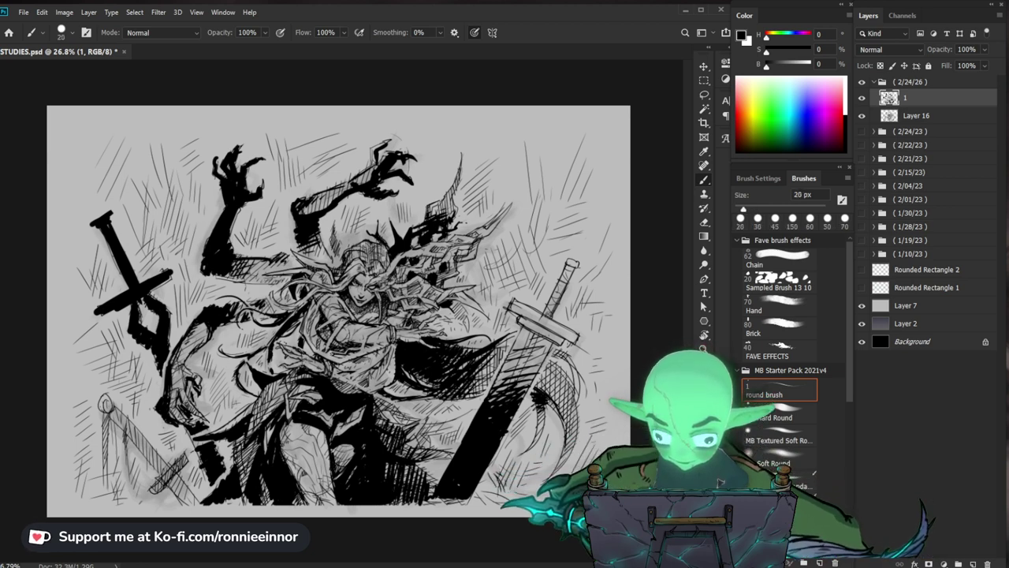
key("bracketright")
key("bracketright")
key("bracketright")
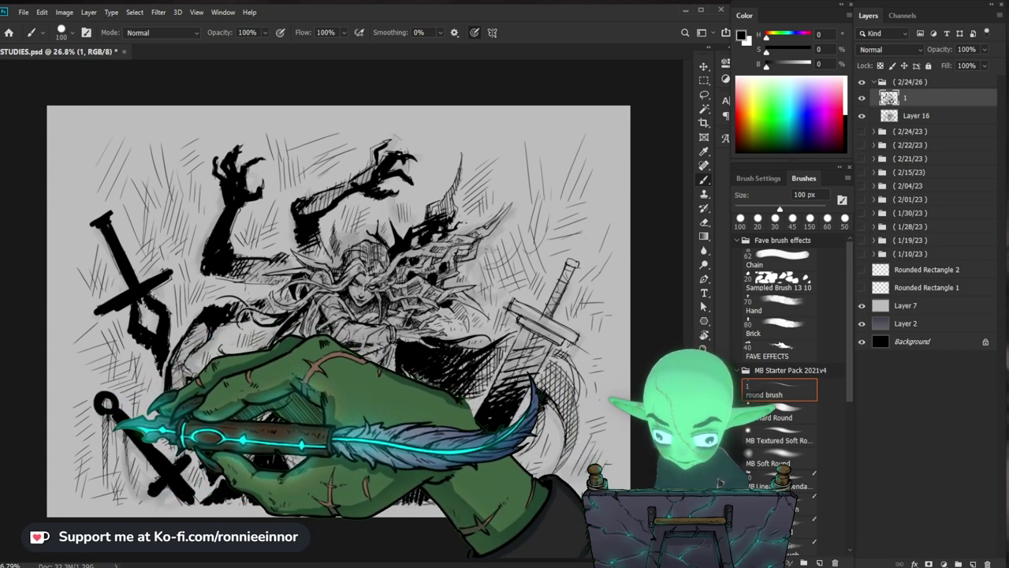
key("bracketleft")
key("bracketleft")
key("bracketleft")
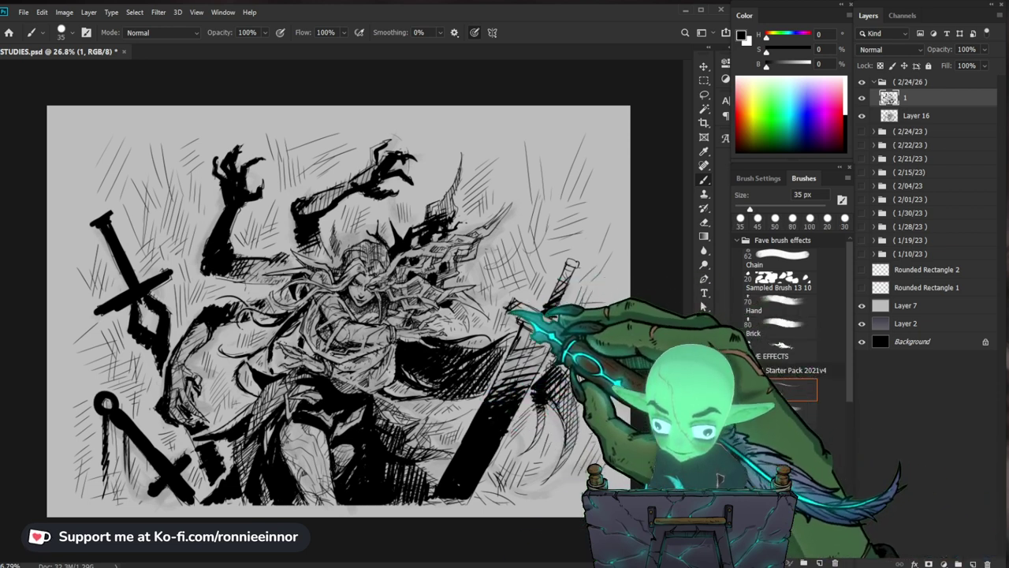
- Switch to the plain round inking brush and thin it to 9 px for hatching
key("bracketleft")
key("bracketleft")
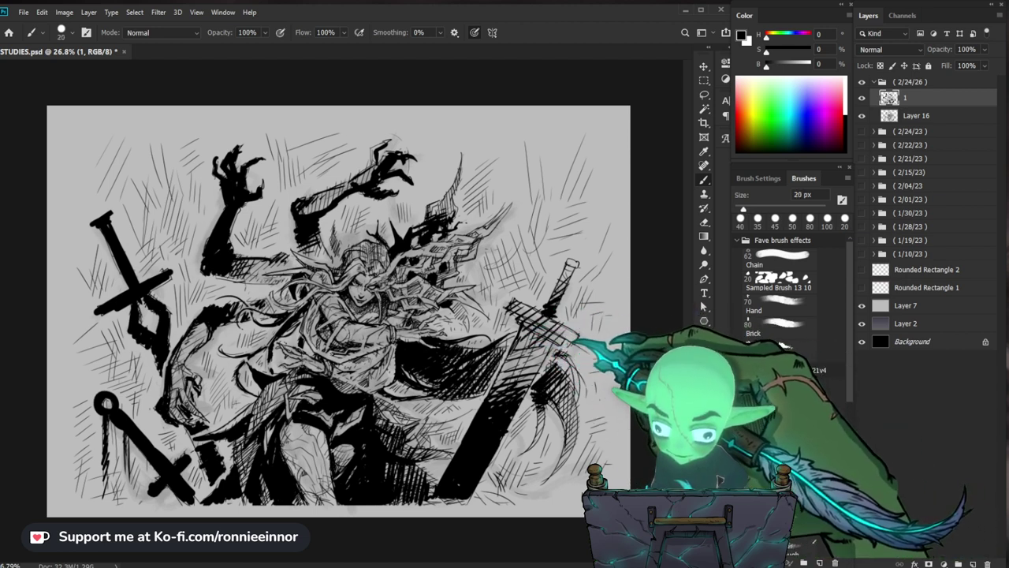
left_click(779, 390)
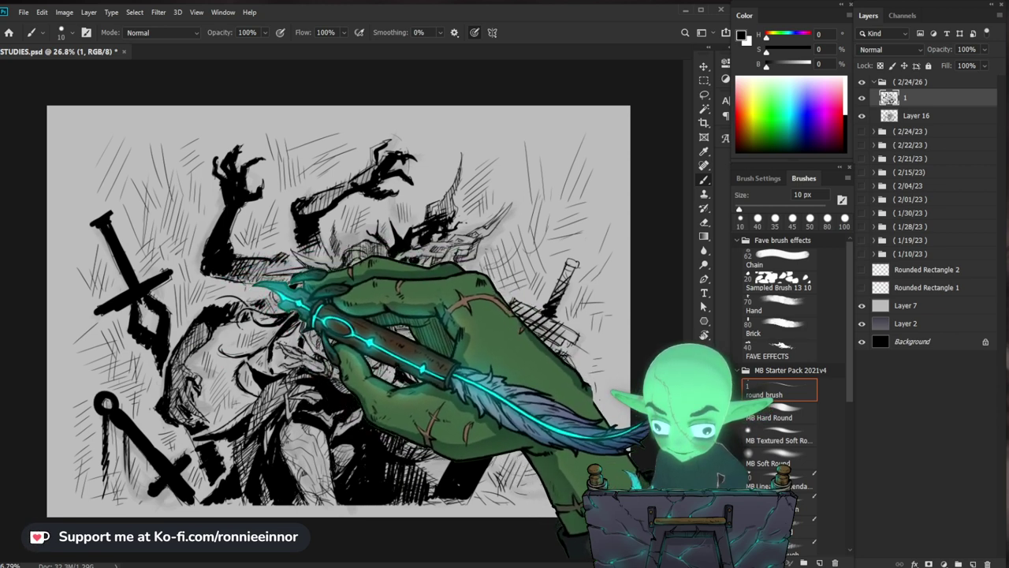
key("bracketright")
key("bracketright")
key("bracketright")
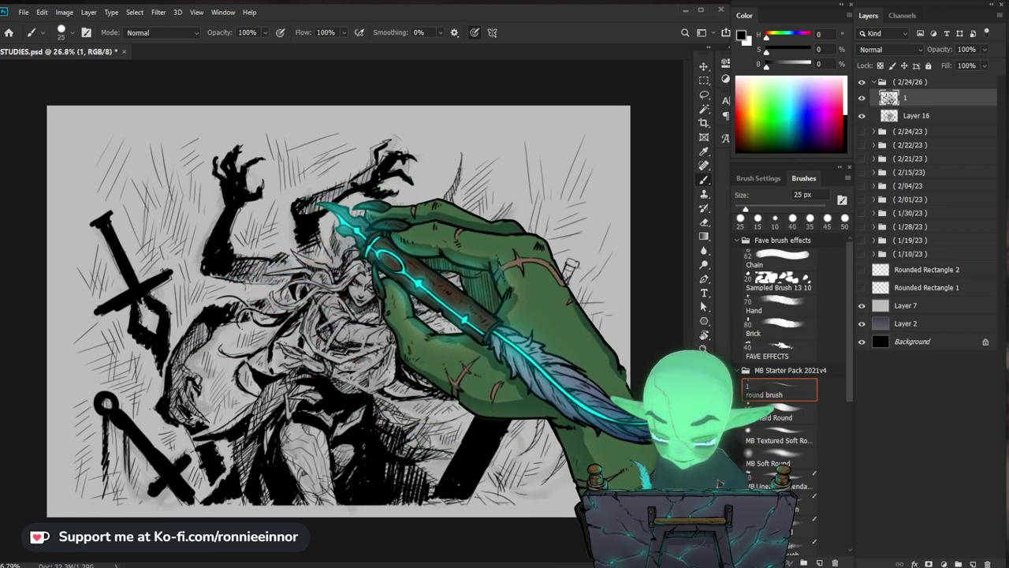
key("bracketleft")
key("bracketleft")
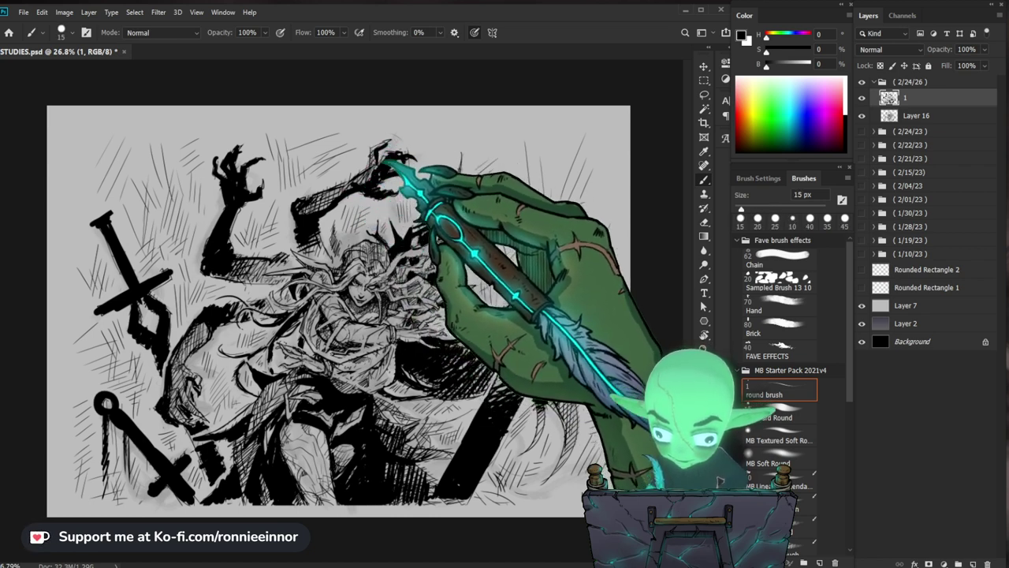
key("bracketleft")
key("bracketleft")
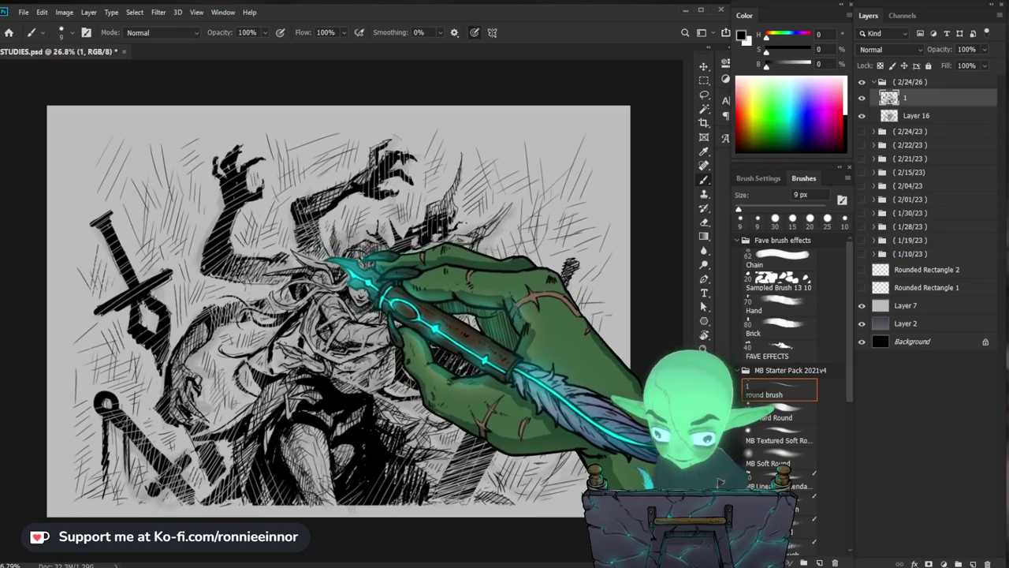
- Scroll down over the hatched clawed arms and the cross shape
scroll(338, 311, "down", 5)
- Zoom in close around the figure and save the drawing
key("z")
left_click_drag(360, 296, 442, 295)
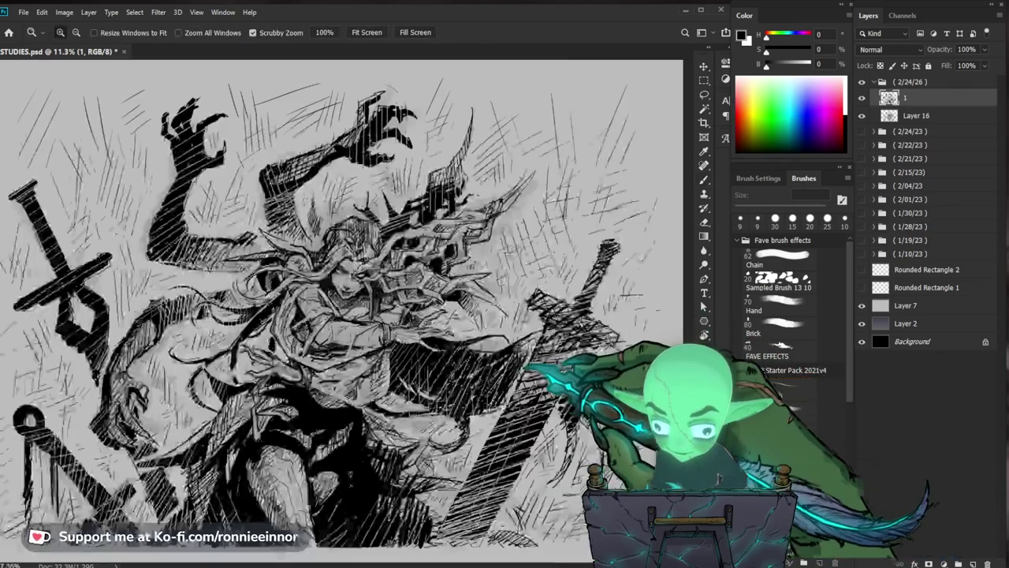
scroll(339, 311, "down", 3)
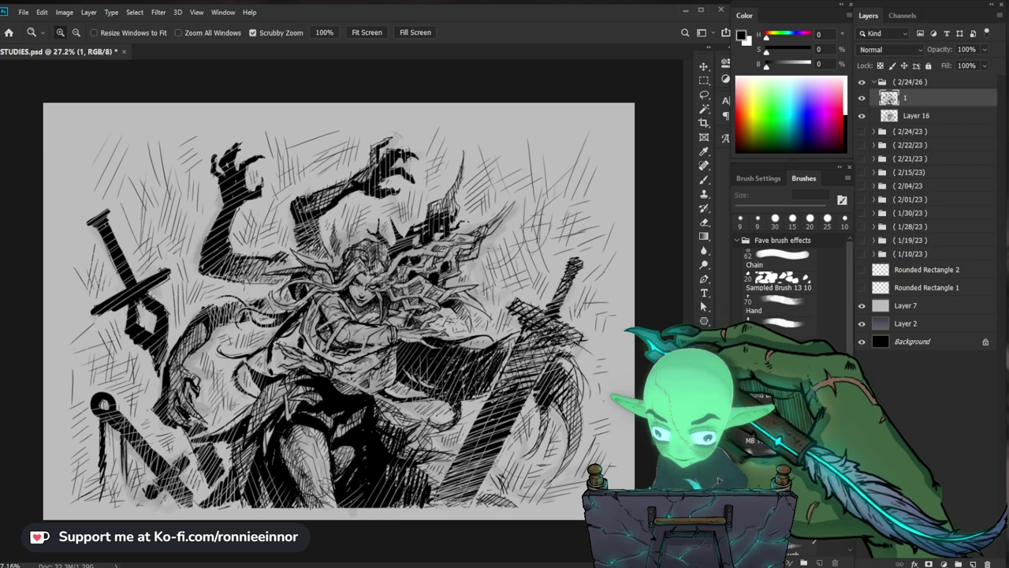
key("ctrl+s")
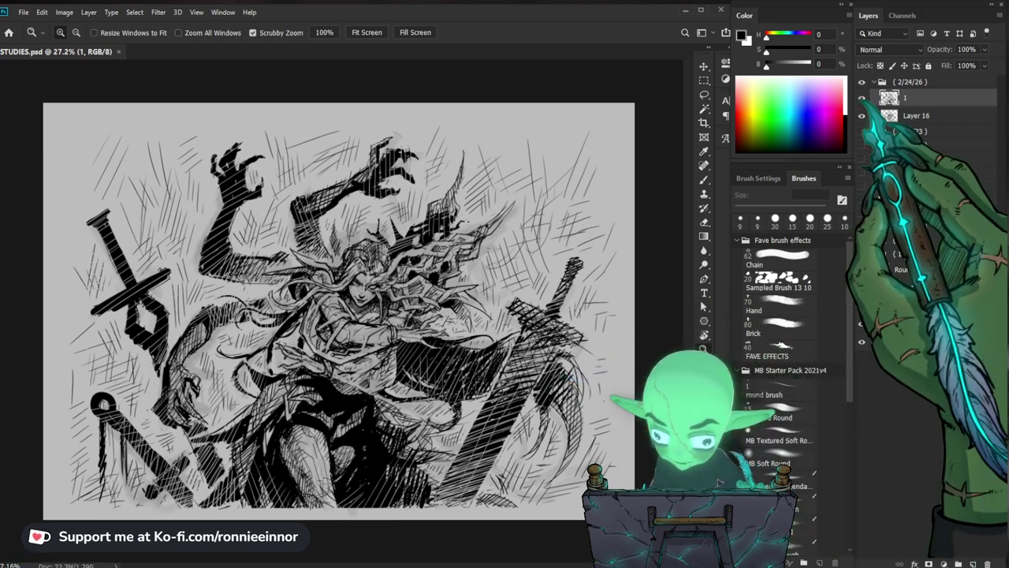
- Hide Layer 16's grey shading, zoom out slightly, and make Layer 16 the active layer
left_click(746, 369)
left_click(862, 115)
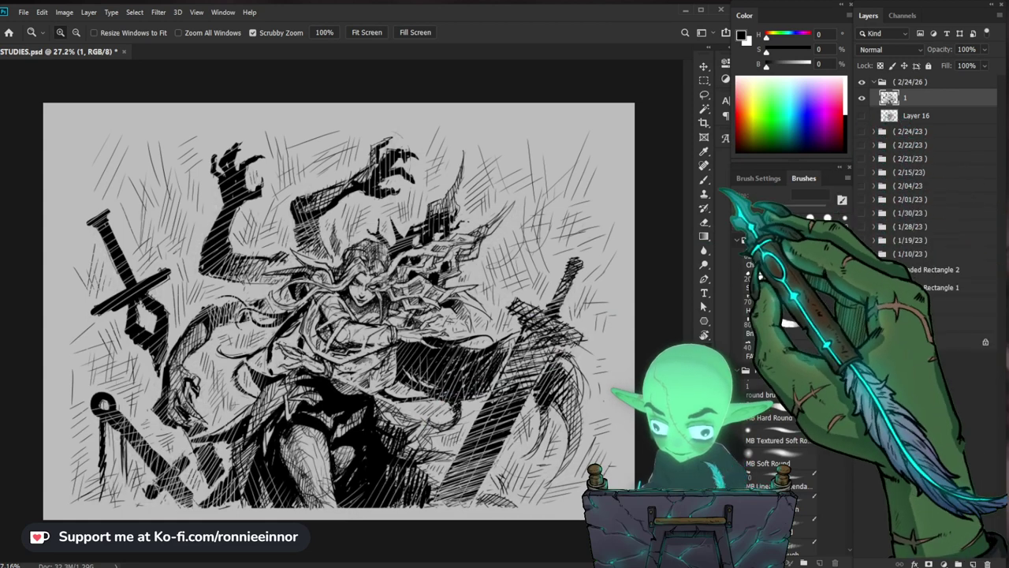
scroll(339, 312, "up", 1)
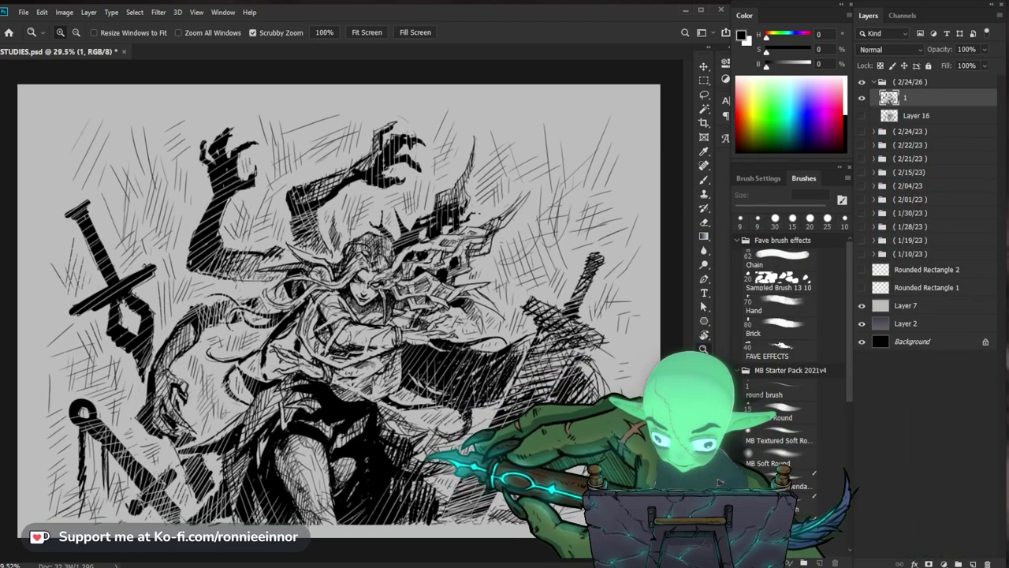
key("ctrl+minus")
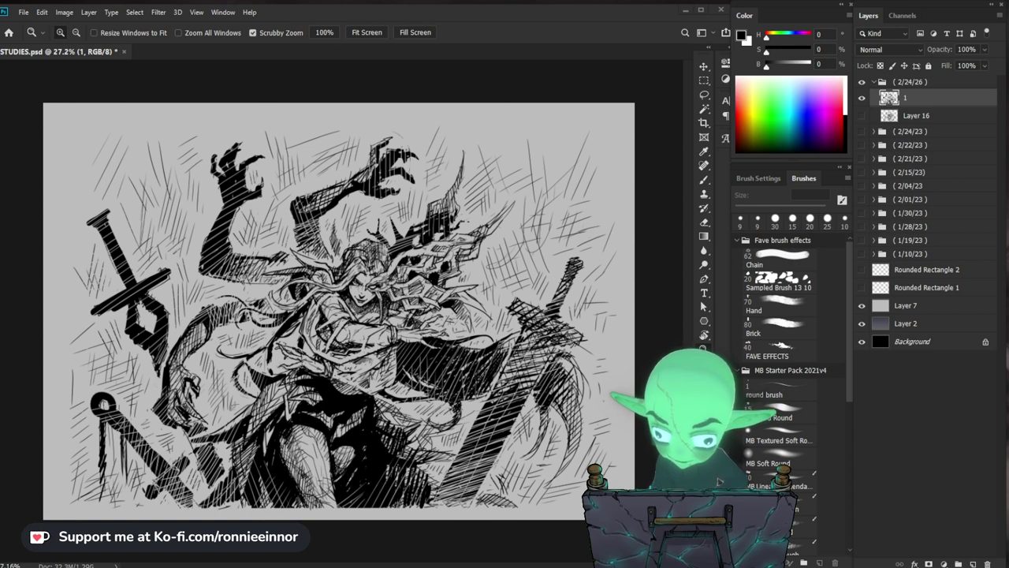
left_click(916, 115)
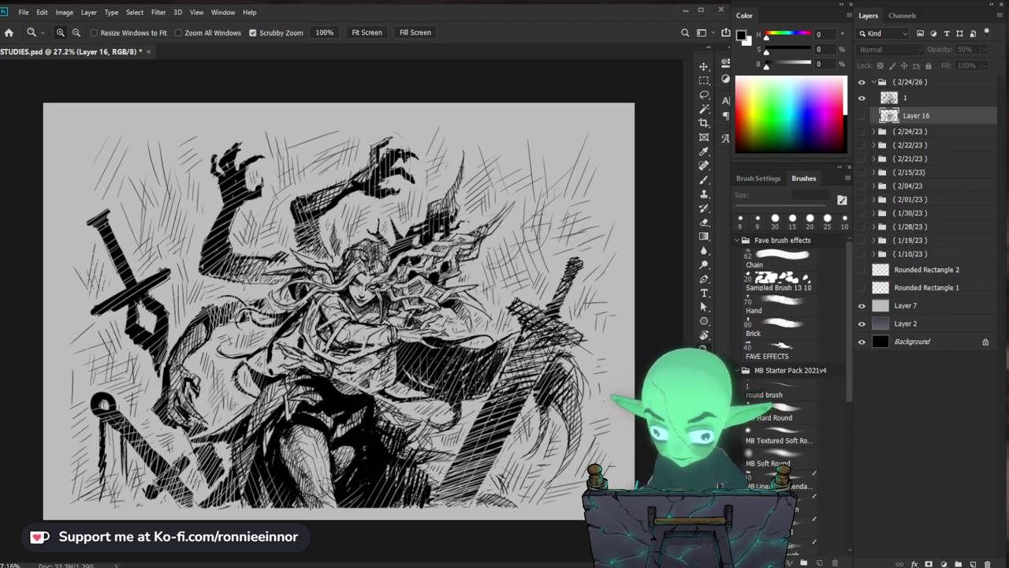
- Lower Layer 16 opacity to 35% and zoom around the drawing to review the inking
key("2")
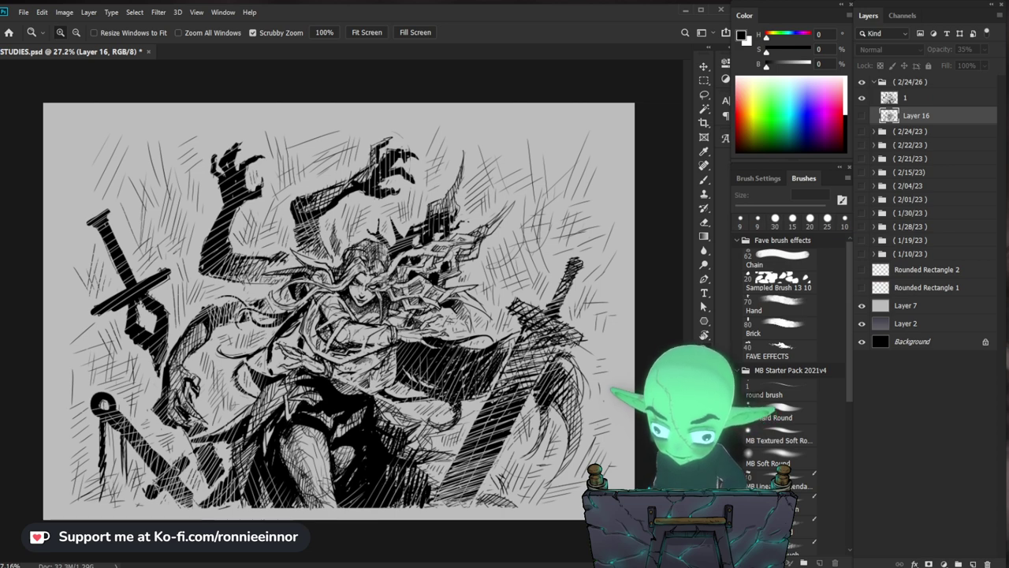
scroll(386, 378, "up", 5)
scroll(342, 313, "down", 1)
scroll(343, 313, "down", 1)
scroll(342, 313, "down", 1)
scroll(342, 313, "down", 2)
scroll(339, 311, "up", 1)
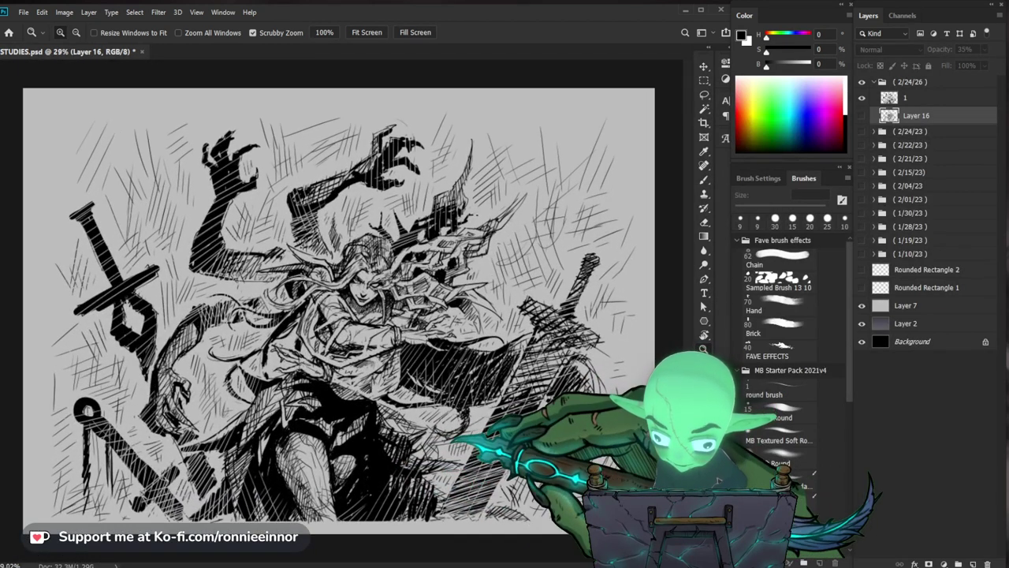